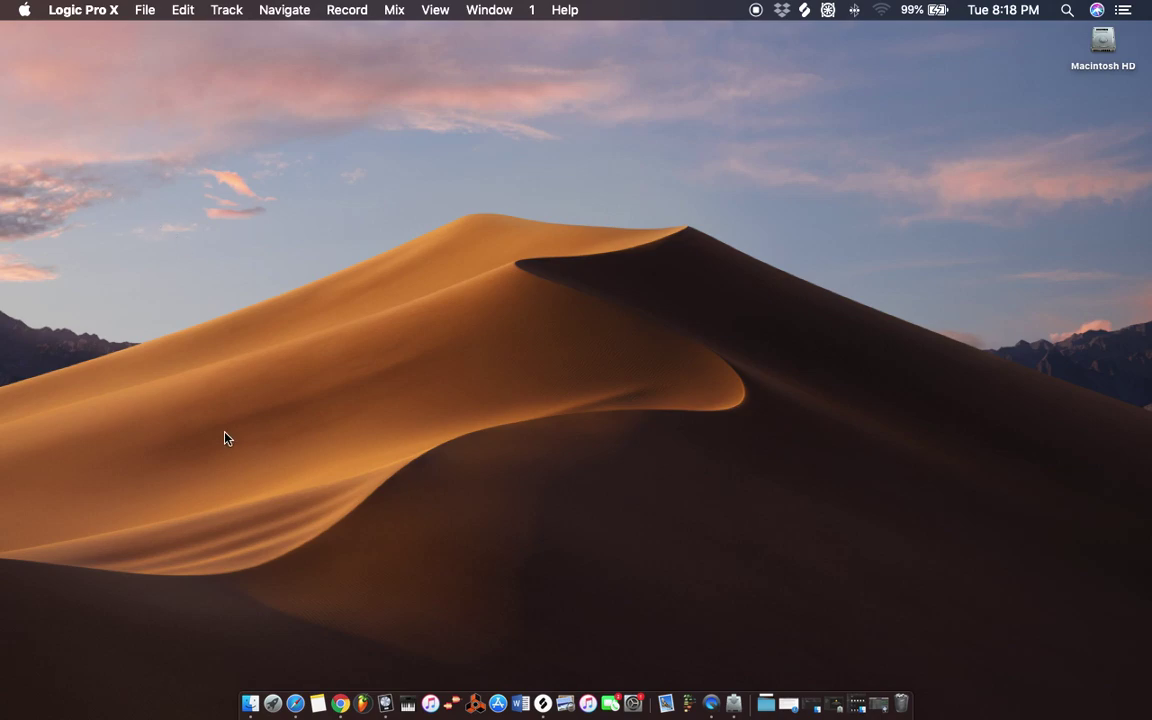
- Switch to the Borderline project in Logic Pro X and look over its track list and opening bars
click(387, 693)
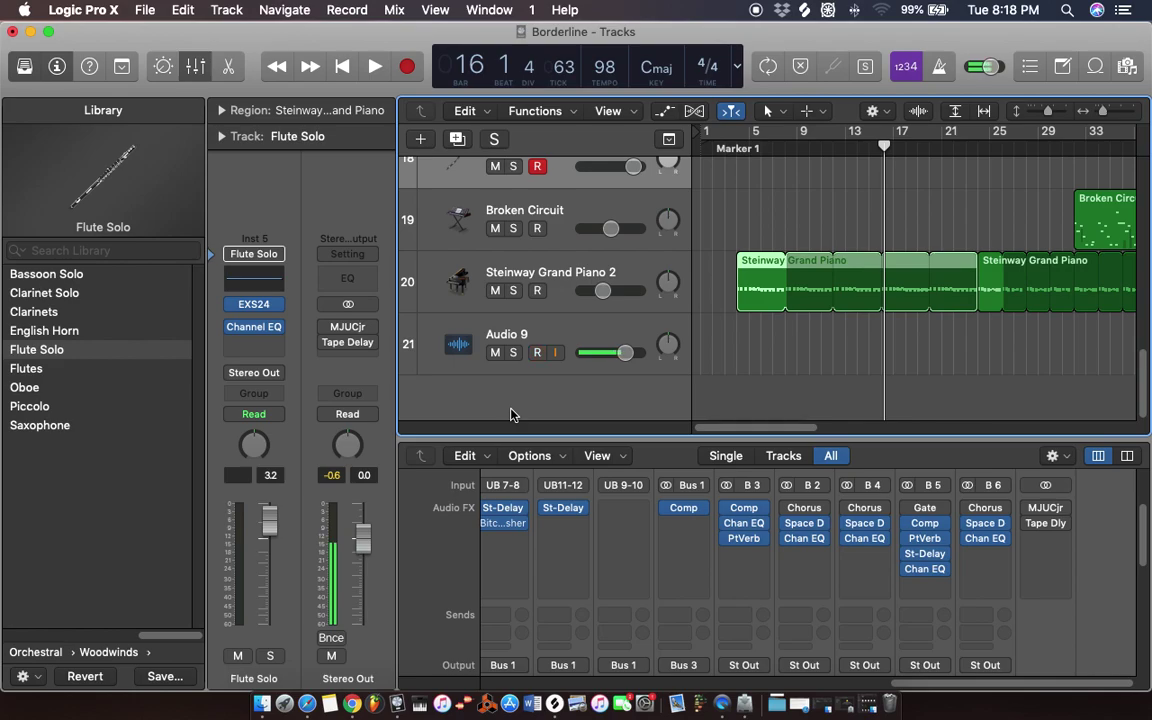
scroll(736, 217, up, 1)
scroll(736, 217, up, 15)
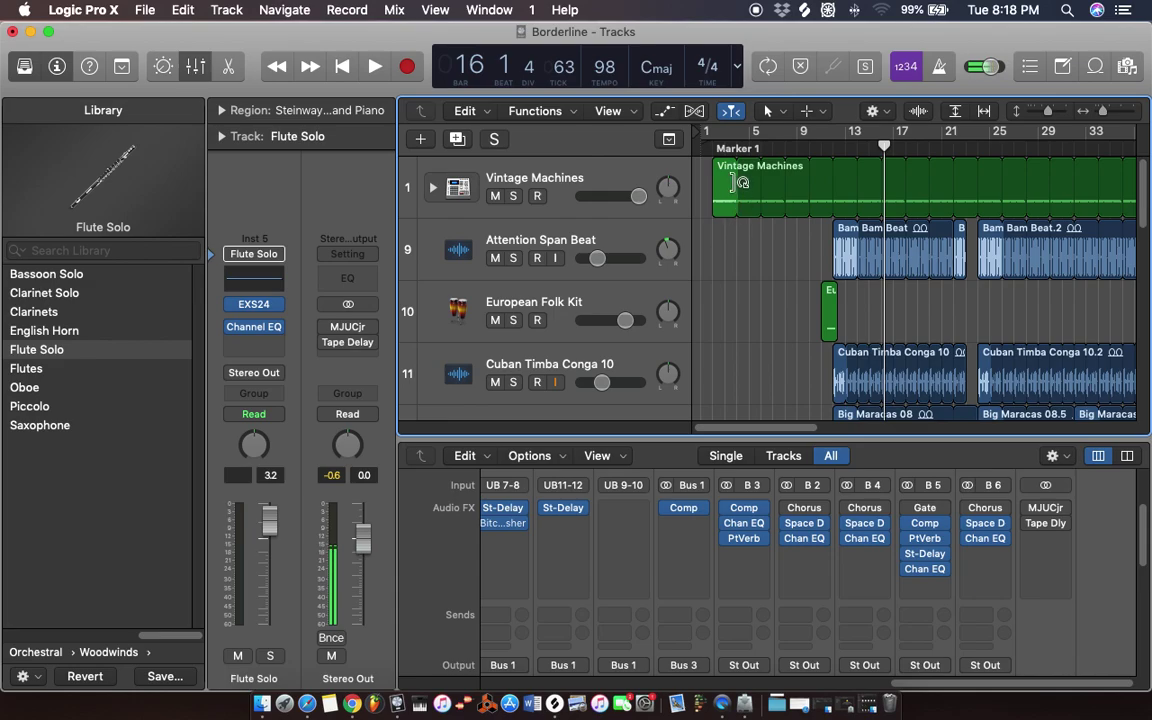
drag(742, 146, 696, 148)
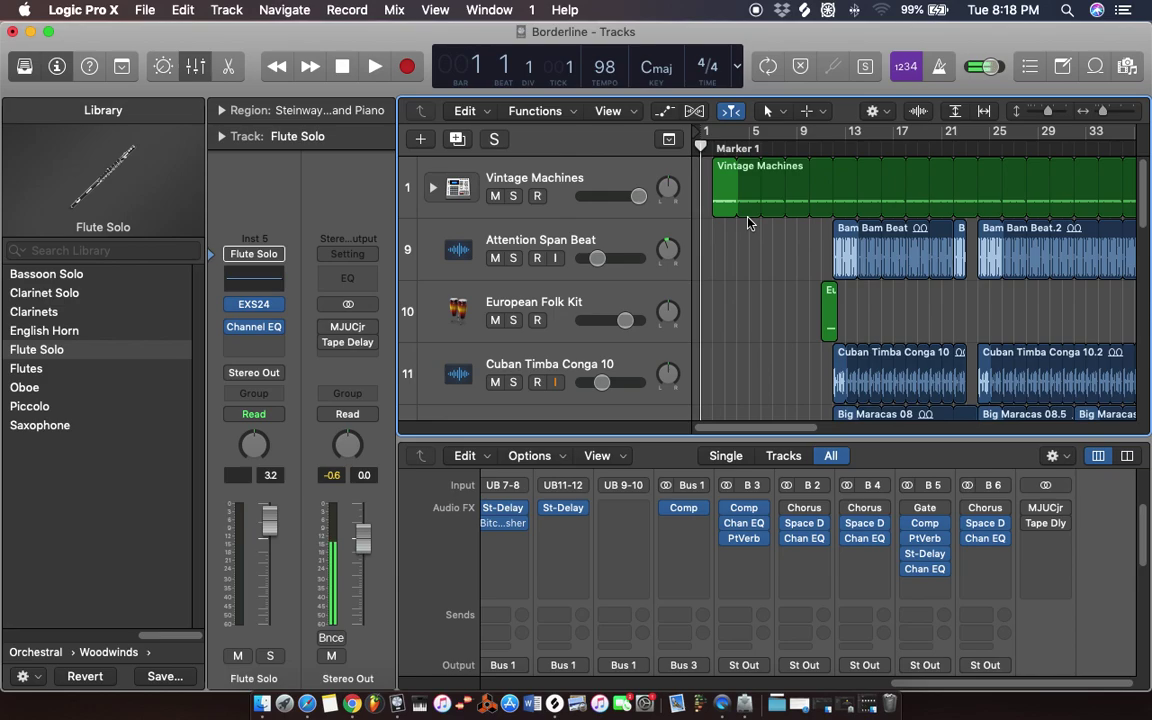
drag(751, 148, 758, 170)
scroll(759, 283, down, 12)
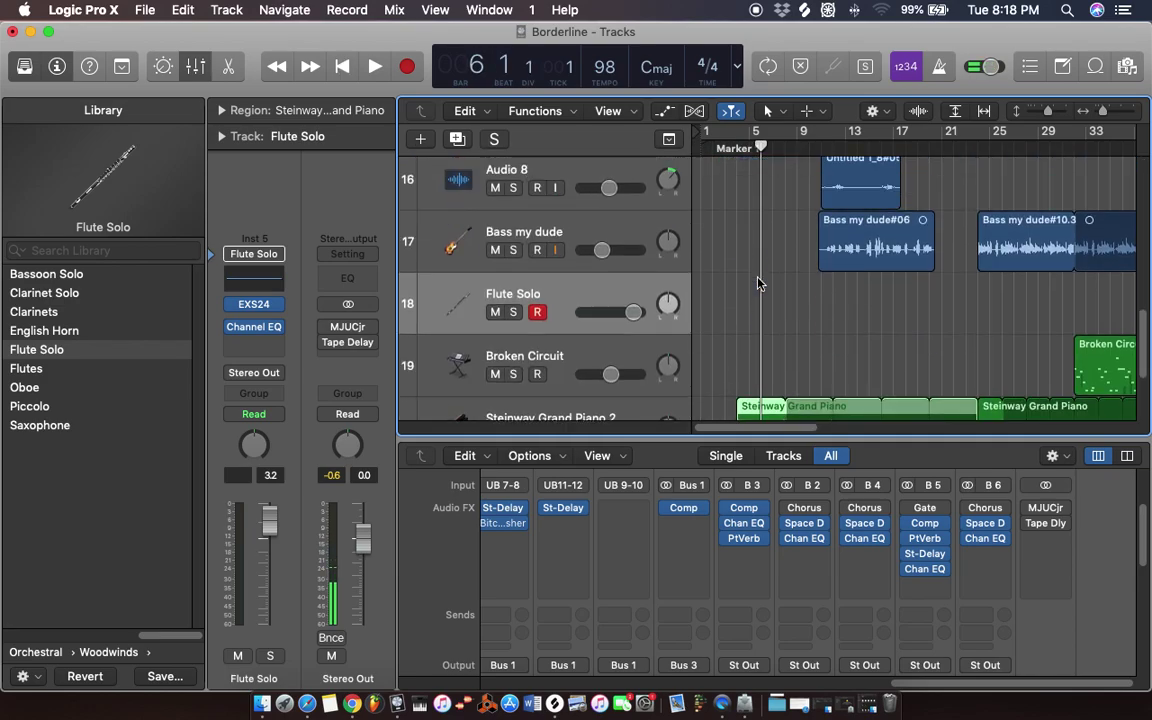
scroll(759, 283, up, 12)
- Play the arrangement from the beginning of the song to about bar 20 while examining the mixer levels and tracks
click(722, 149)
click(719, 150)
key(space)
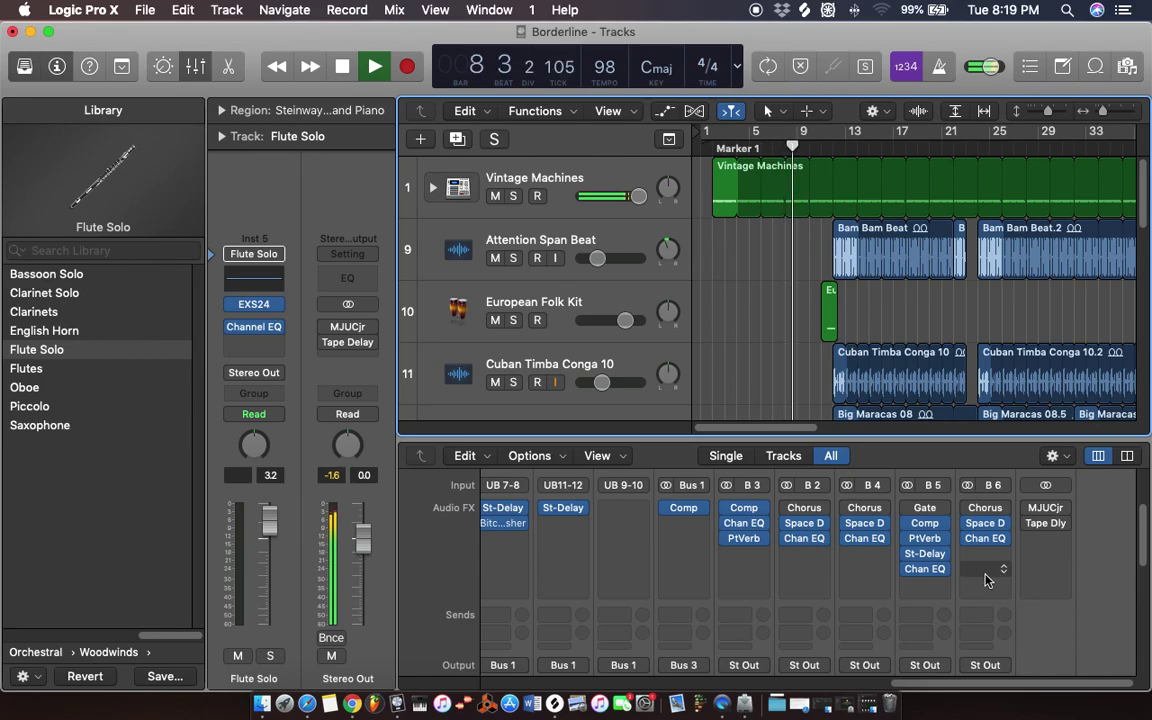
scroll(988, 577, down, 5)
scroll(988, 577, down, 5)
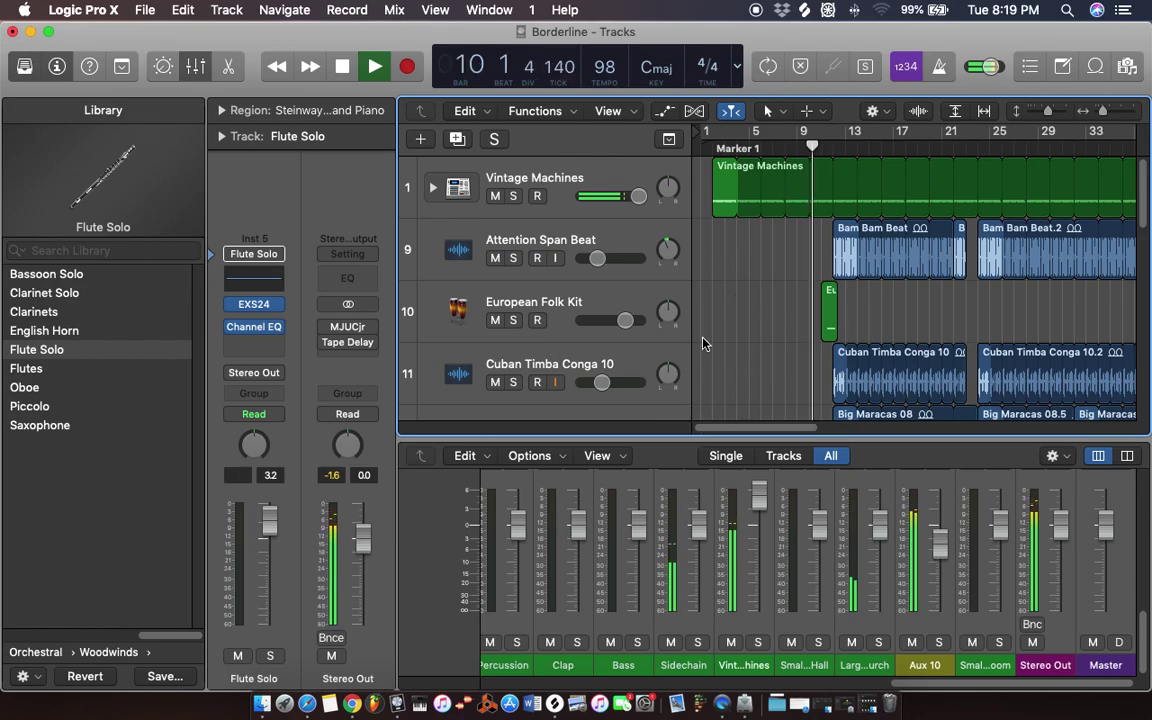
scroll(742, 275, down, 10)
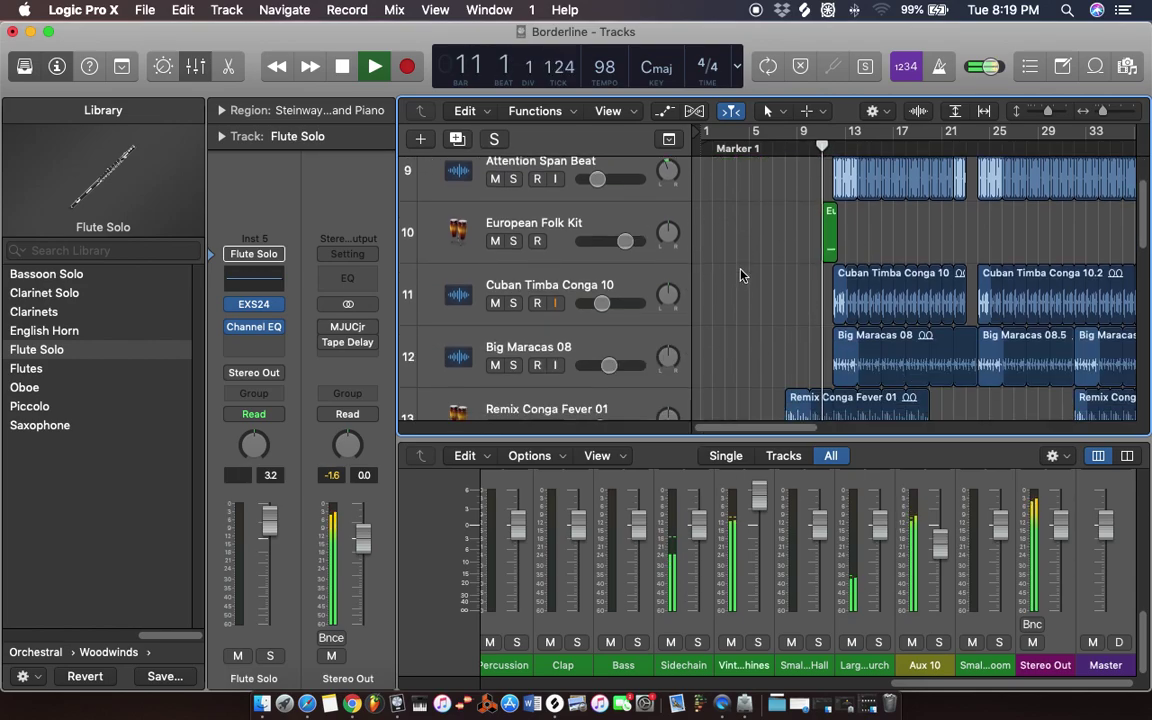
scroll(742, 283, down, 8)
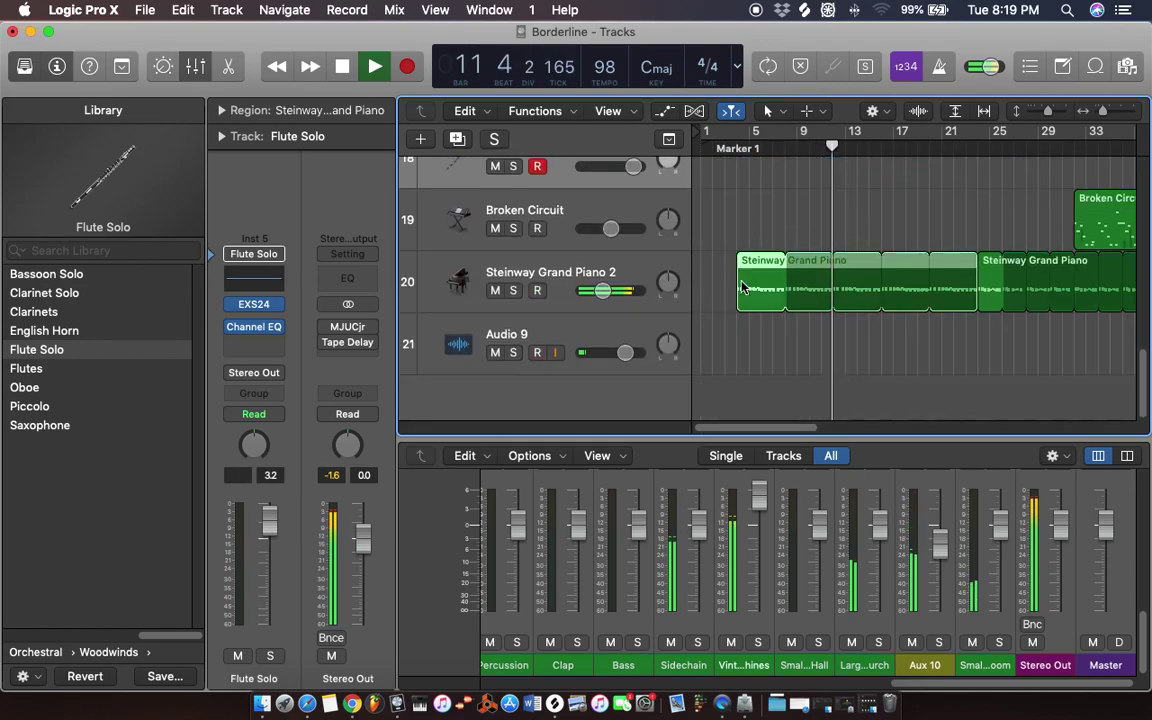
scroll(742, 287, up, 18)
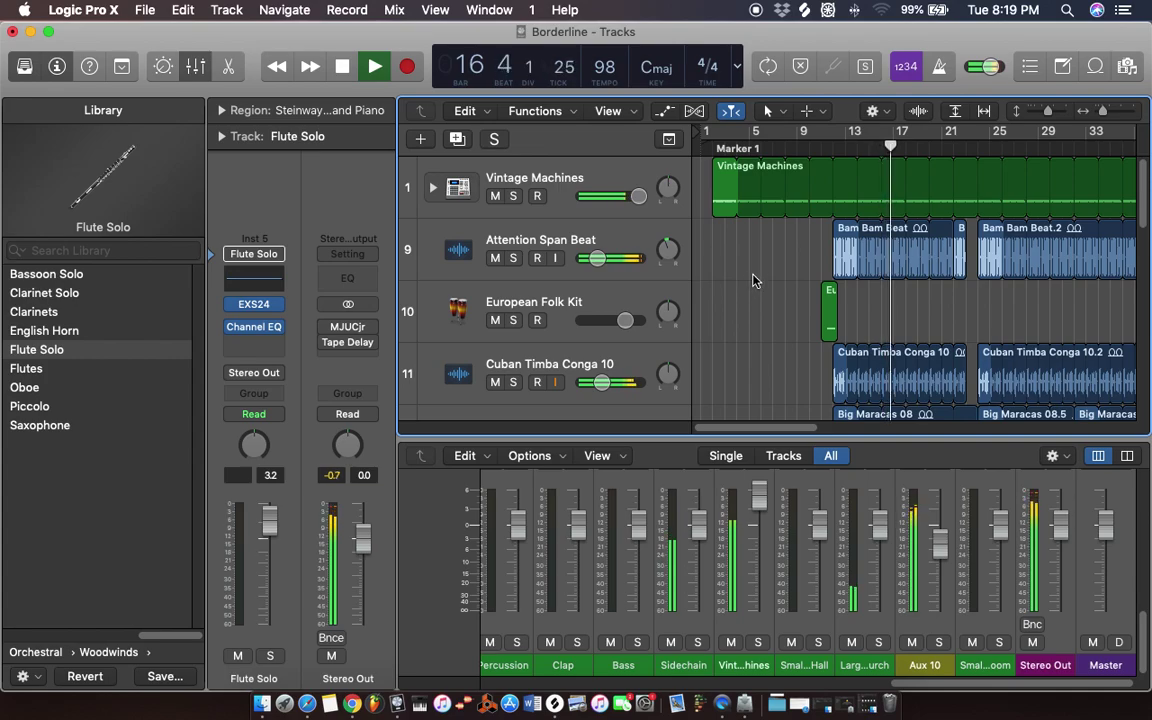
scroll(745, 280, down, 10)
scroll(799, 252, up, 5)
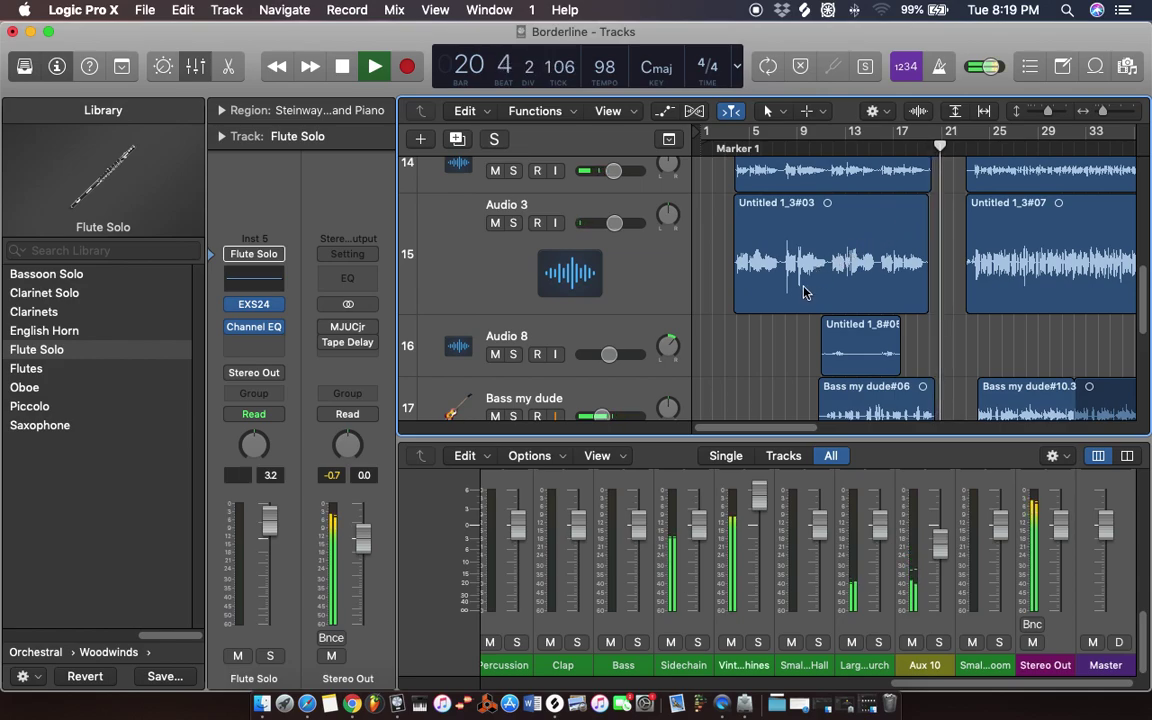
key(space)
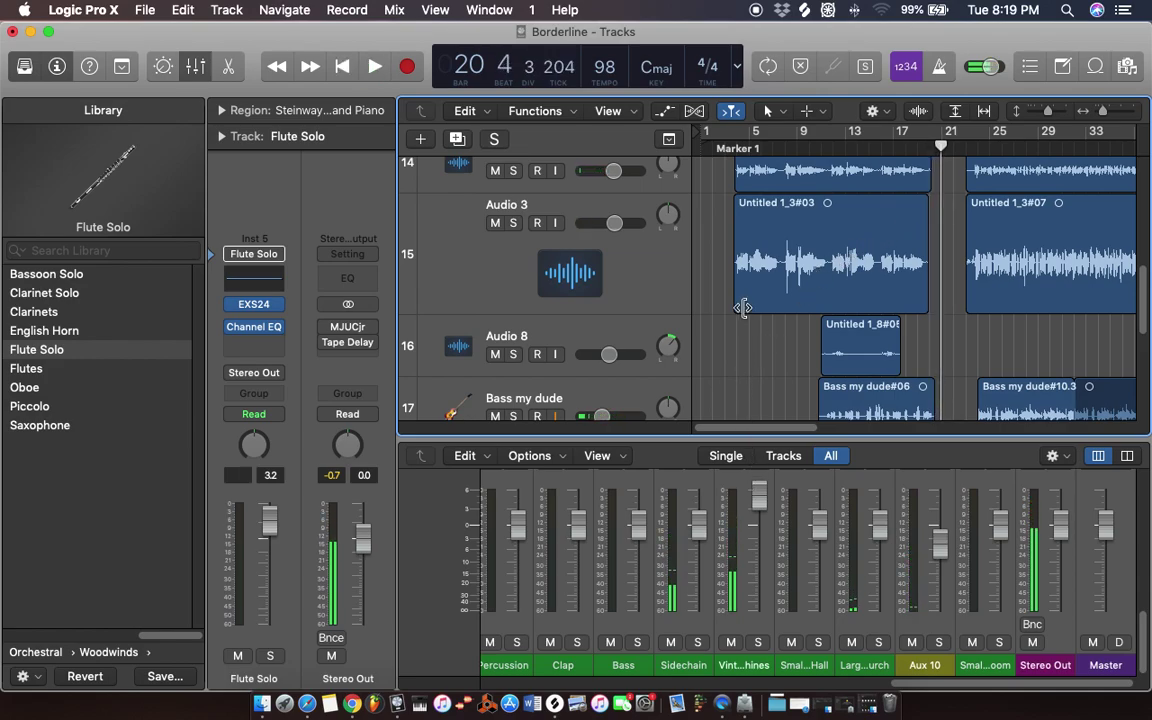
- Examine the percussion, vocal and bass regions on the tracks from Vintage Machines to Bass my dude
scroll(741, 372, up, 10)
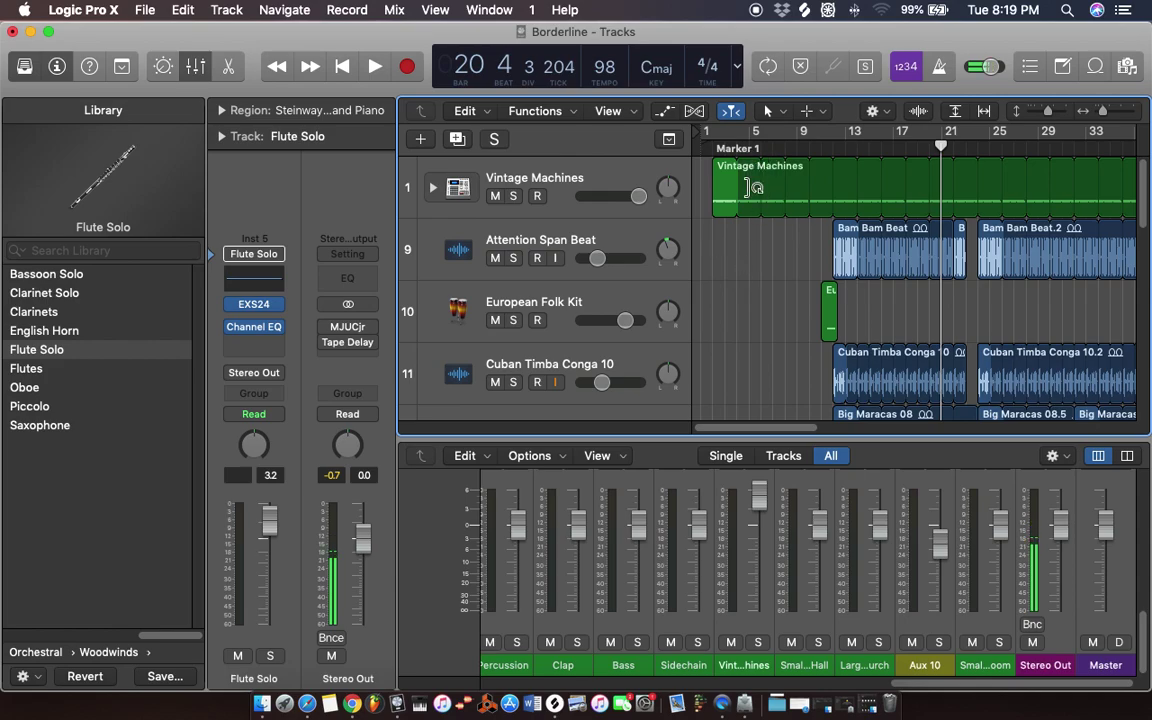
scroll(876, 216, down, 4)
scroll(876, 216, up, 4)
scroll(775, 205, down, 5)
scroll(775, 205, down, 2)
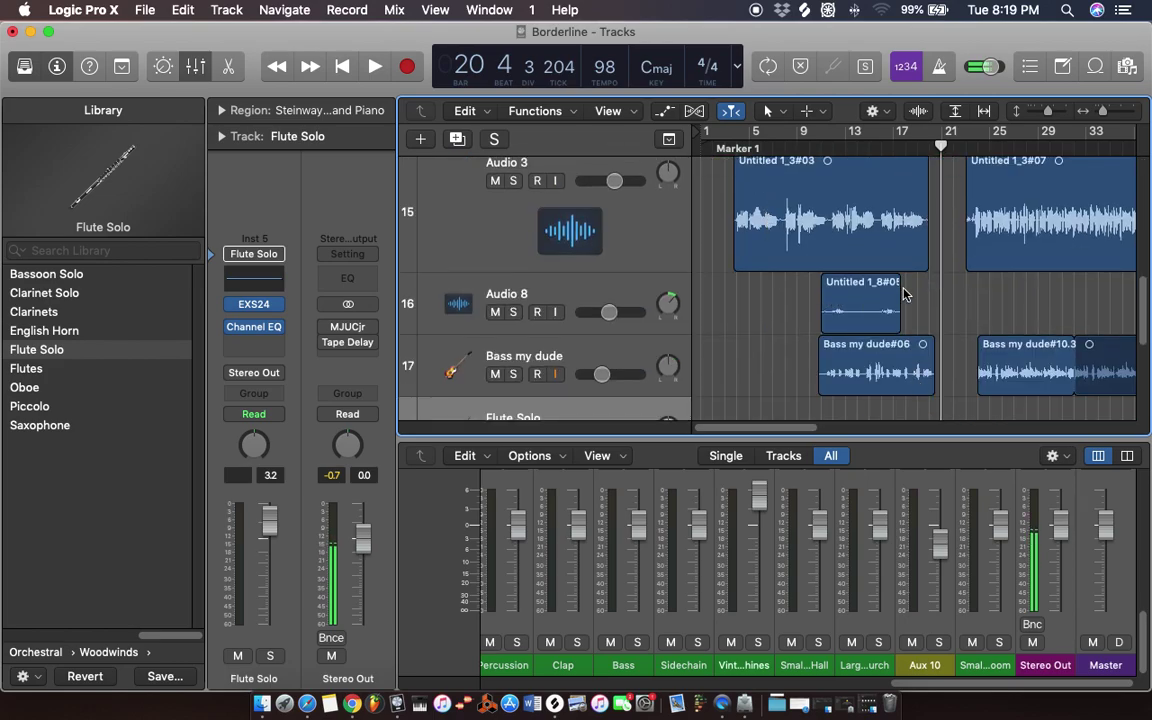
scroll(975, 226, up, 6)
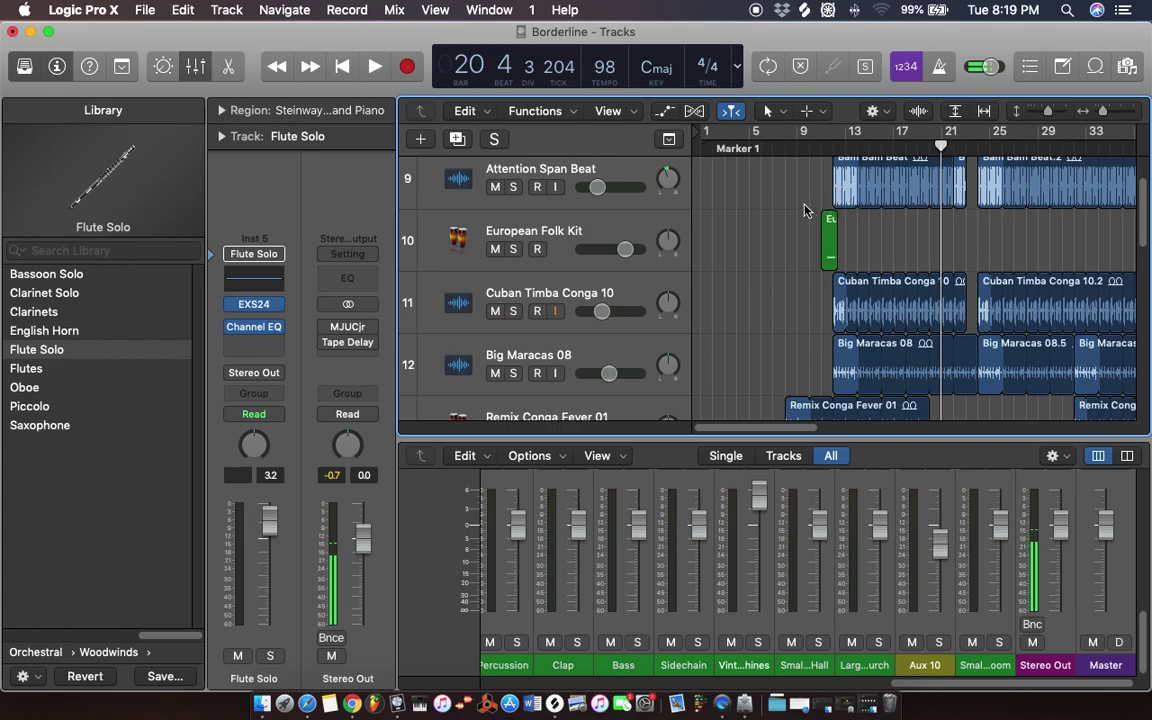
scroll(805, 210, up, 1)
scroll(800, 205, down, 4)
scroll(785, 210, down, 2)
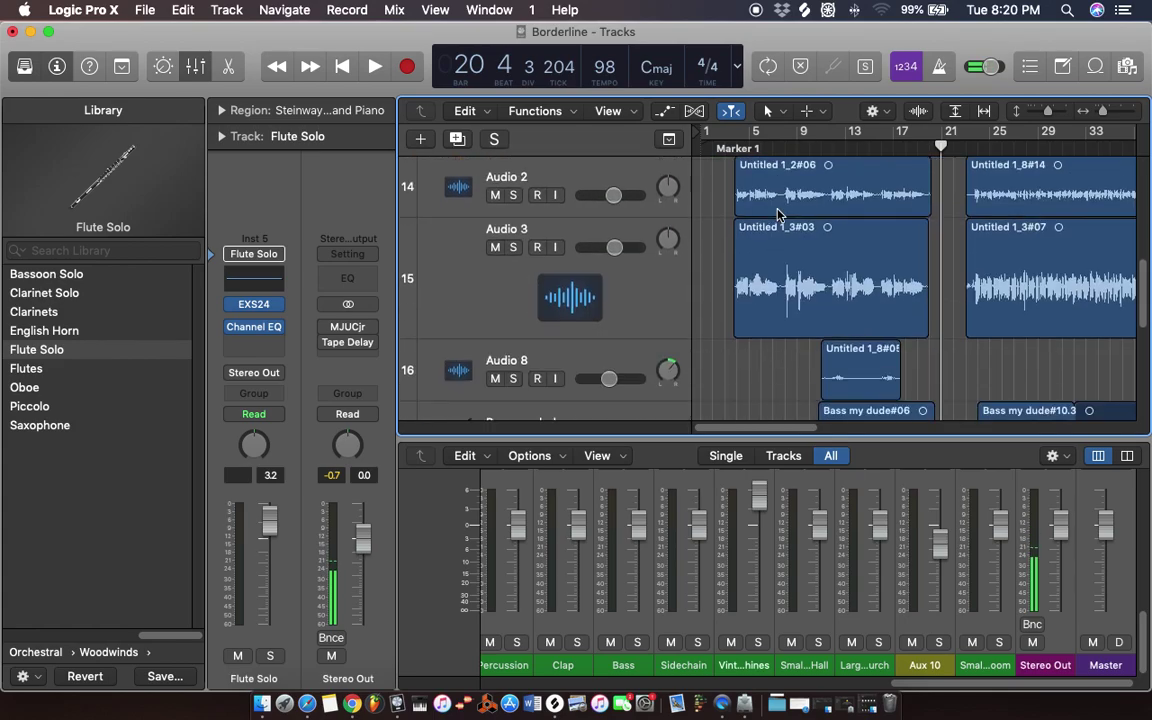
scroll(779, 214, up, 2)
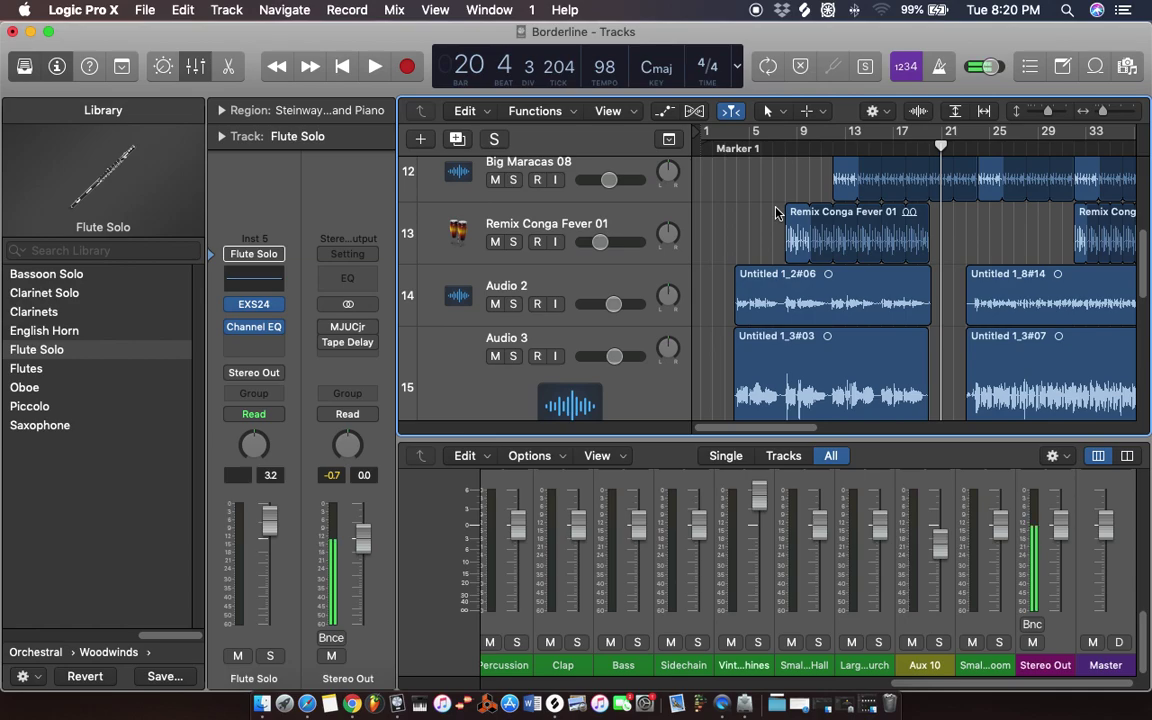
- Set the playhead to bar 3 and bypass the Comp, PtVerb, St-Delay and Chan EQ effects on the B 5 channel
click(724, 147)
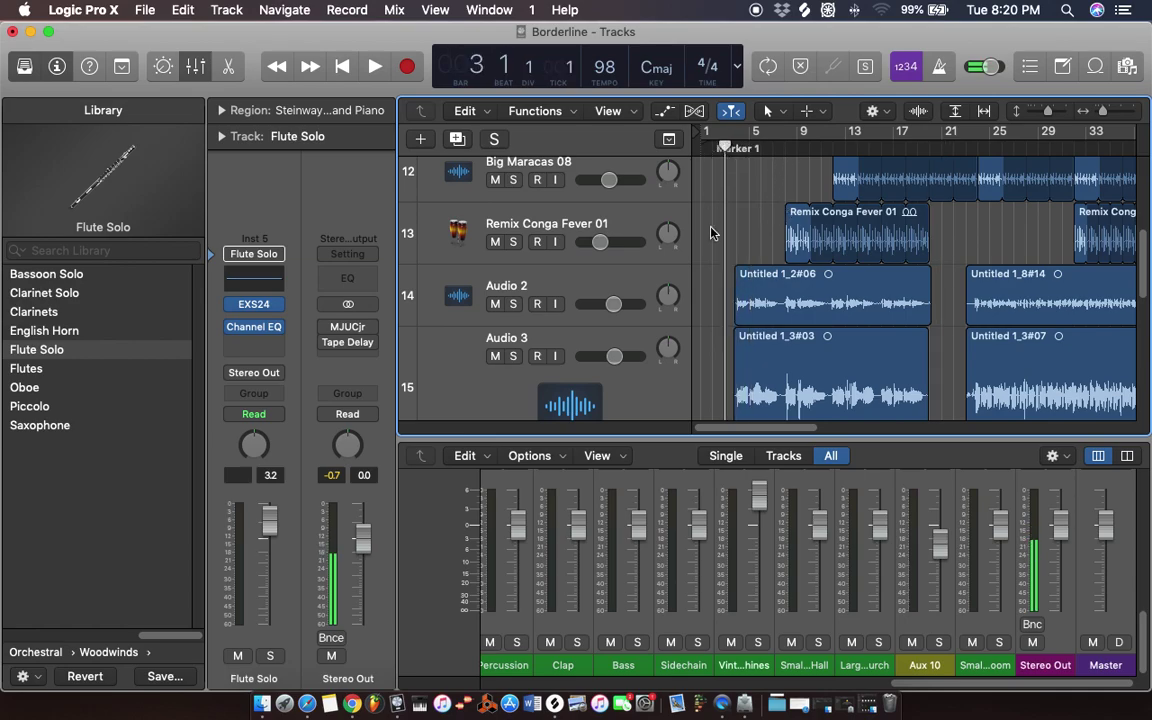
scroll(714, 231, down, 2)
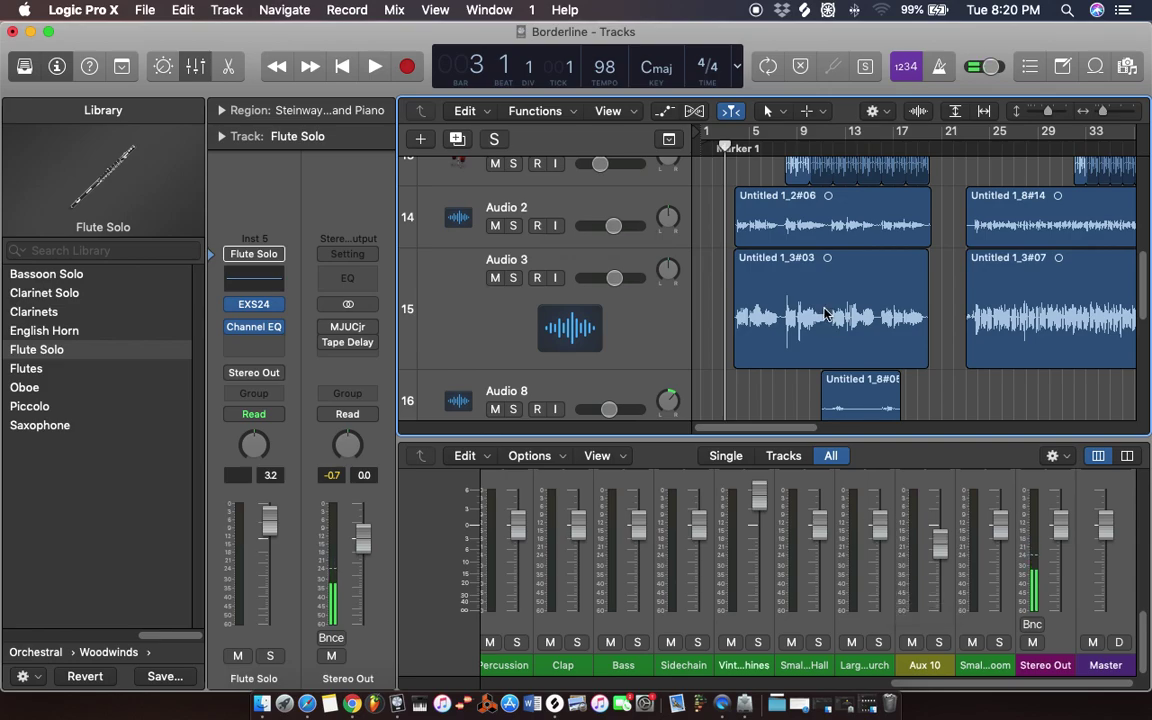
scroll(900, 610, up, 6)
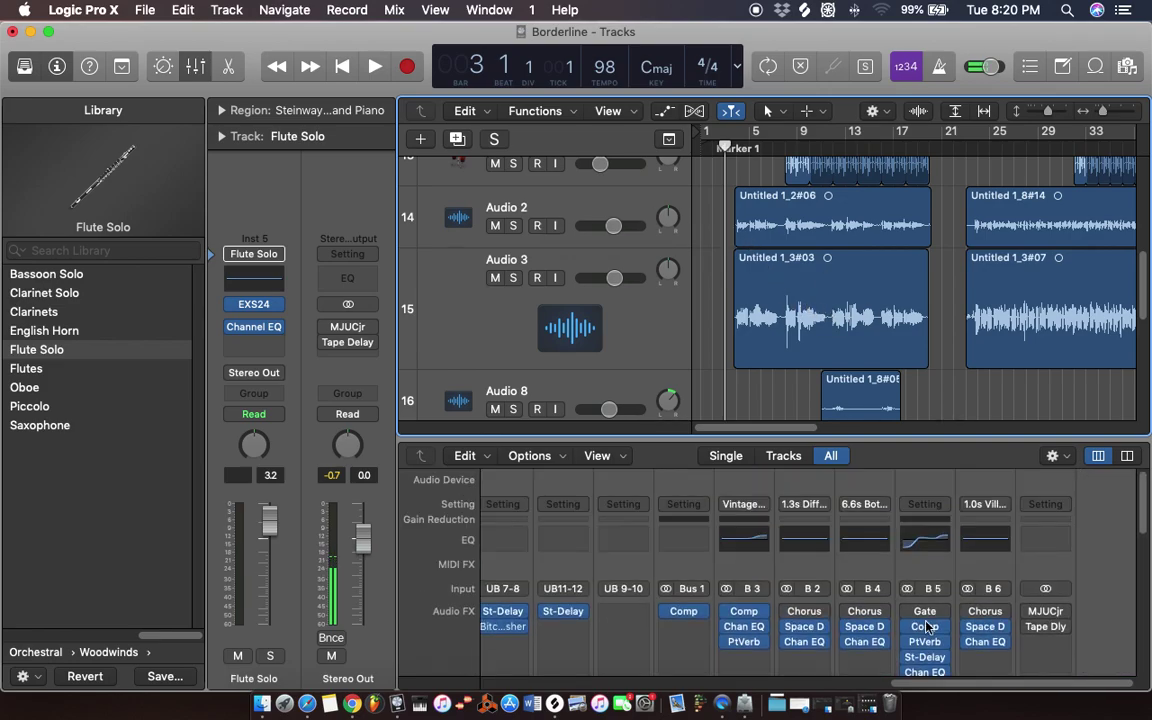
scroll(920, 624, down, 1)
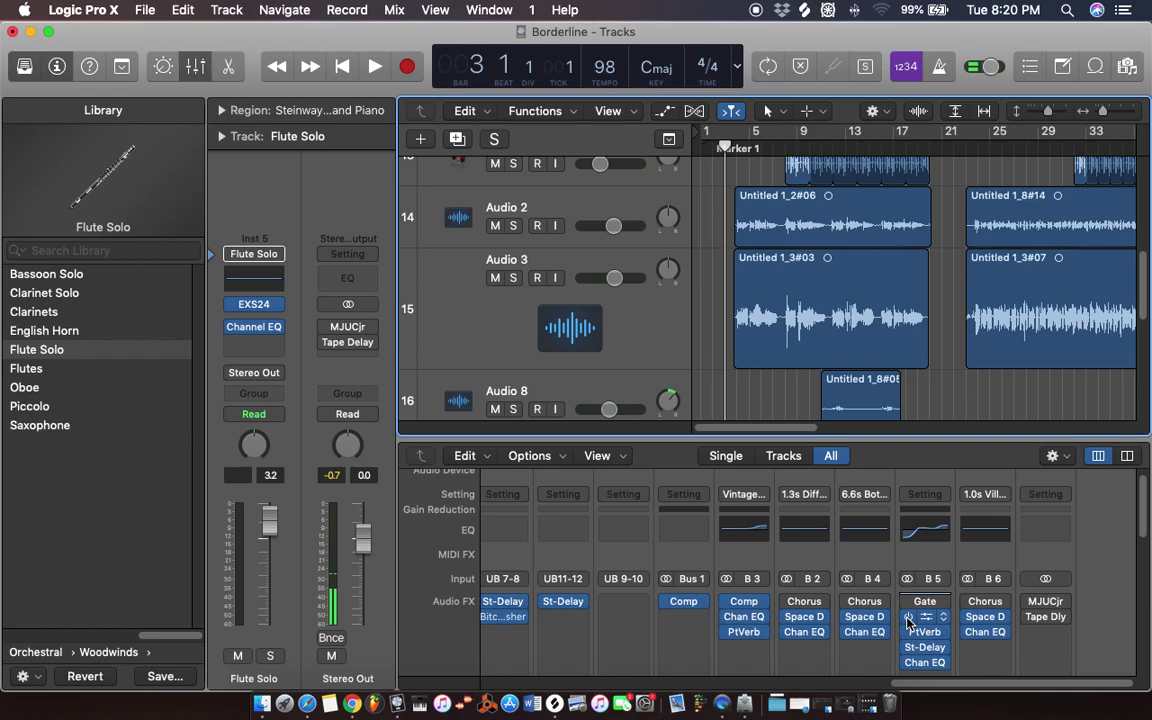
click(907, 617)
key(Escape)
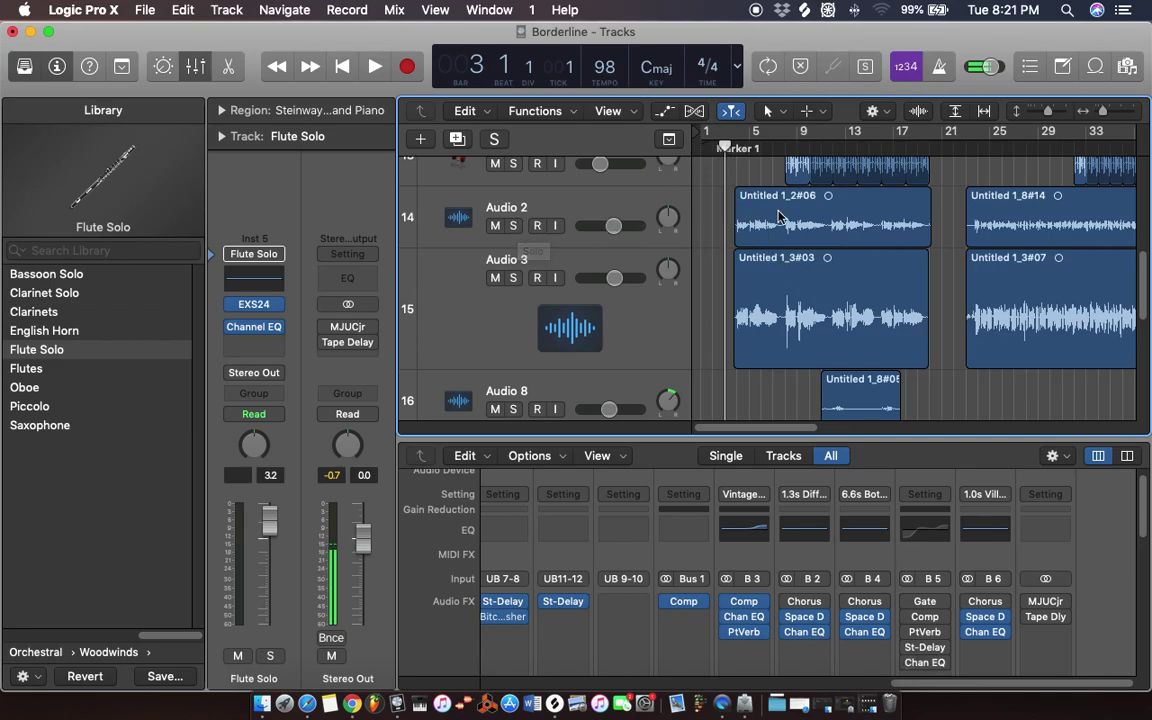
- Audition the Audio 2 track soloed from bar 3 to about bar 11, and clear the solo
click(512, 225)
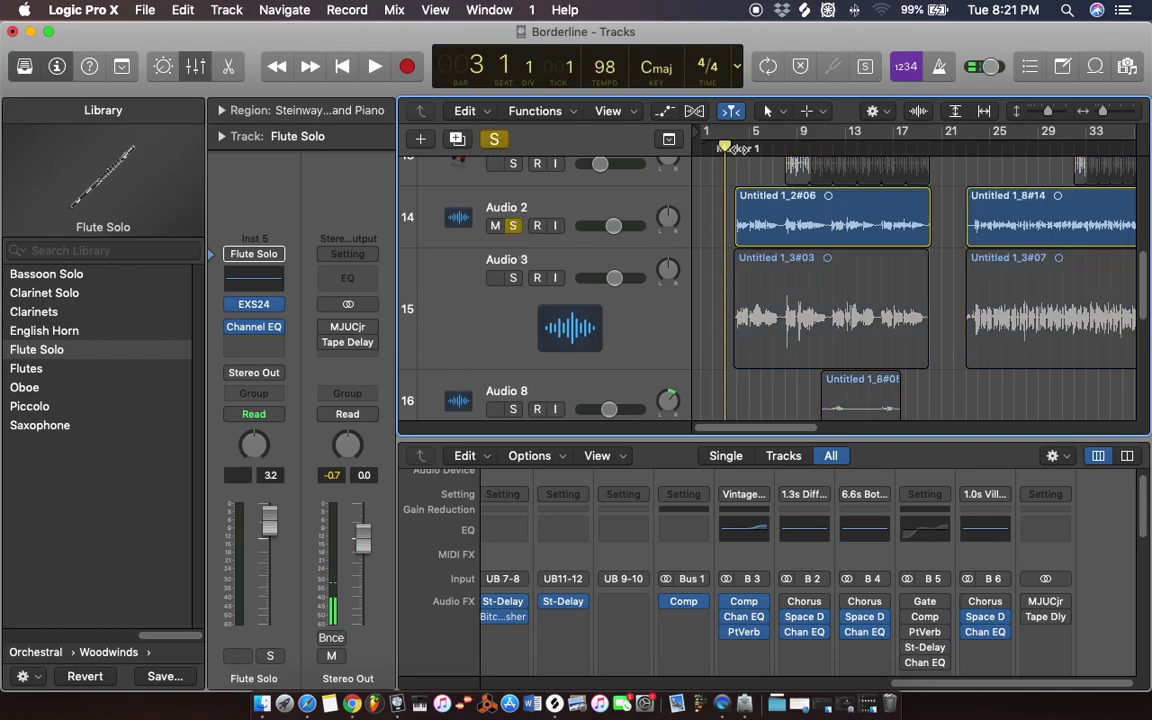
drag(734, 149, 728, 149)
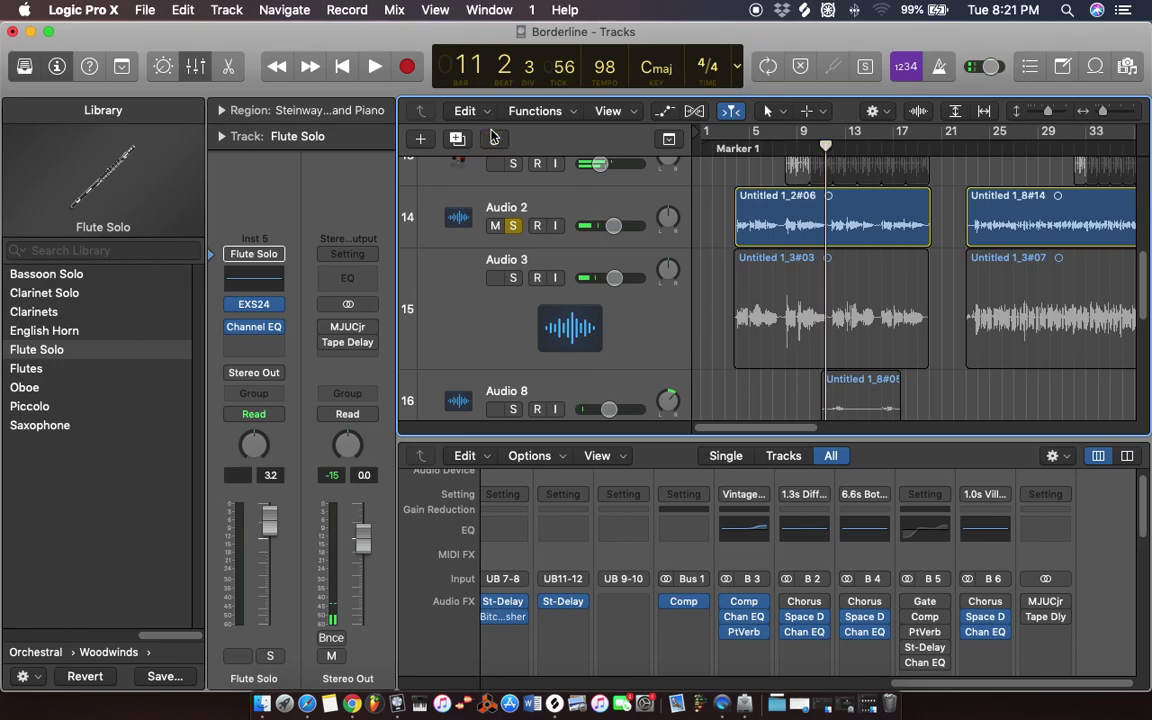
scroll(711, 247, down, 5)
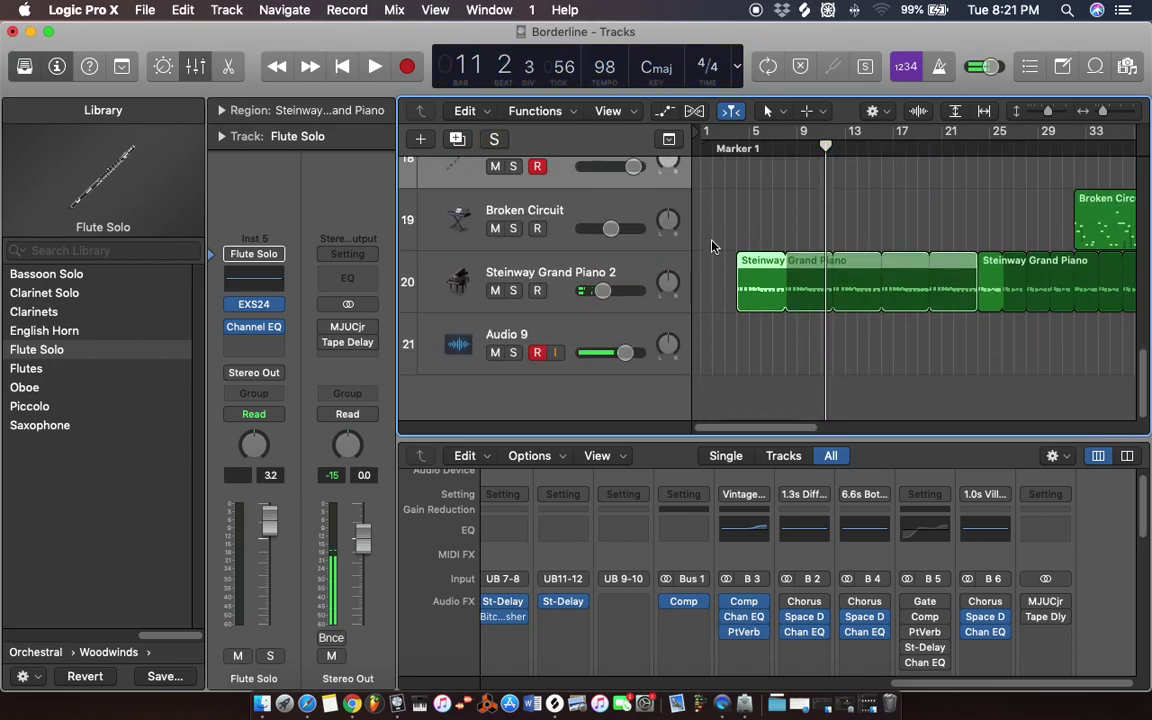
- Return the playhead to bar 3 and play the arrangement without any solo
scroll(713, 242, up, 4)
scroll(713, 237, up, 3)
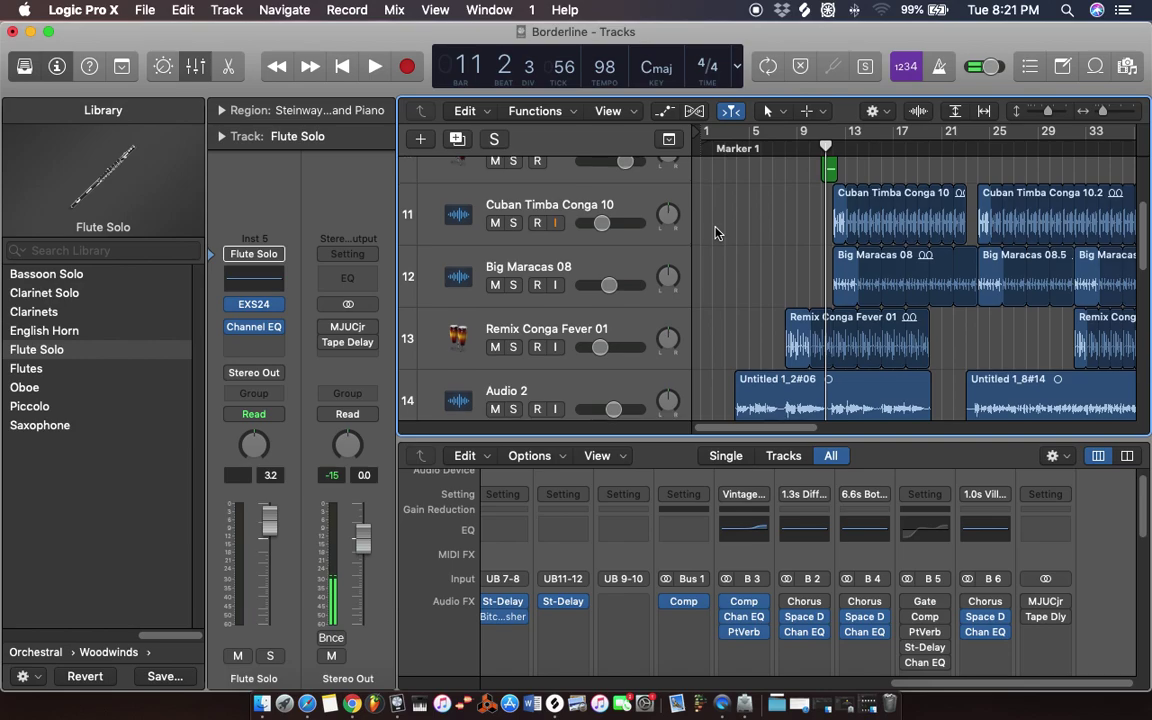
scroll(715, 233, down, 3)
mouse_move(737, 150)
mouse_down()
mouse_move(749, 166)
mouse_move(720, 163)
mouse_up()
key(space)
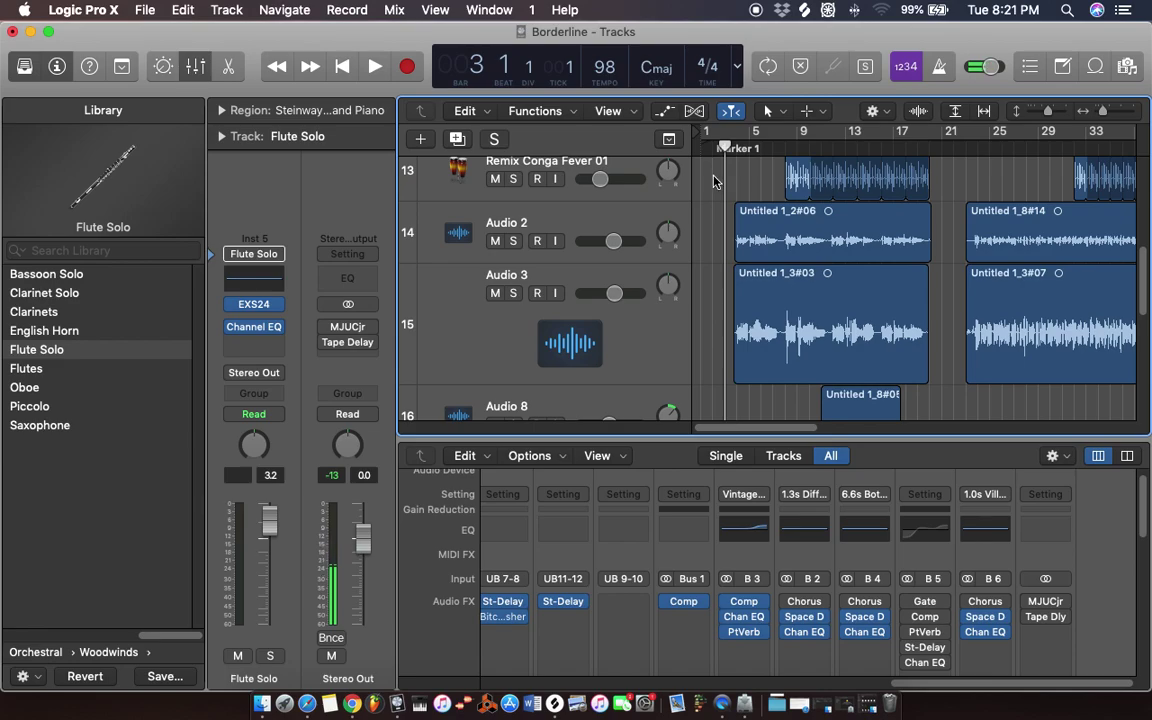
- Open the Untitled 1_2#06 region of Audio 2 in the audio editor with Flex Pitch and examine its notes from bar 4
double_click(767, 226)
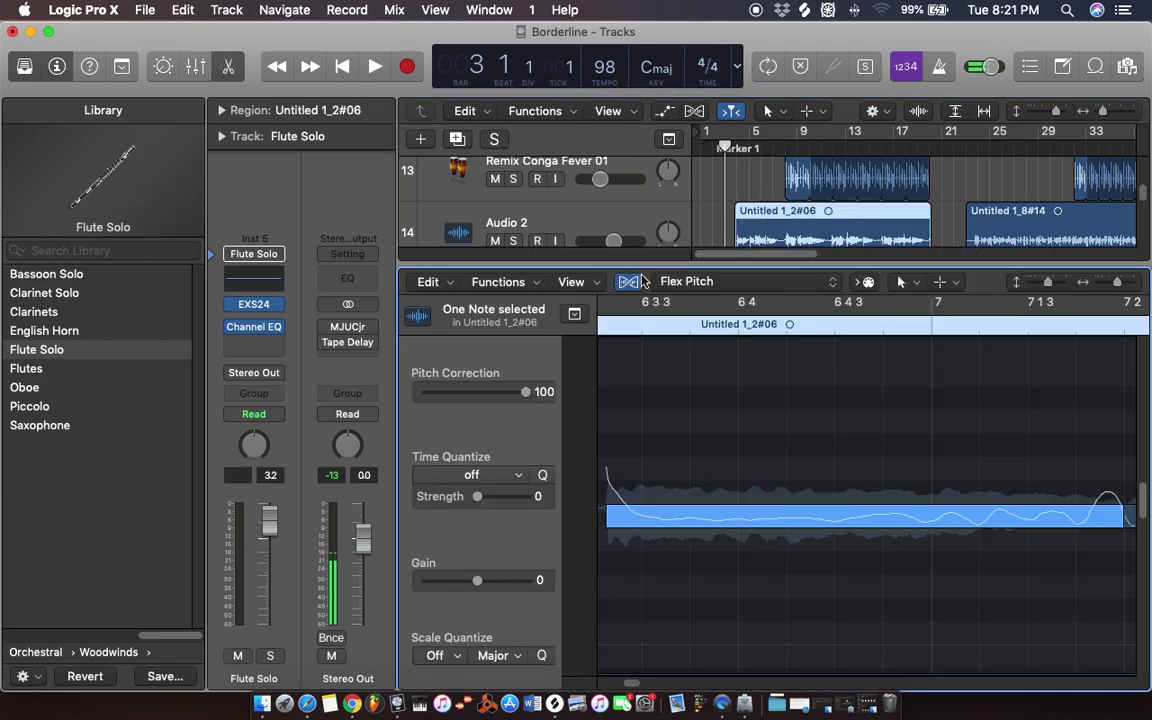
click(682, 283)
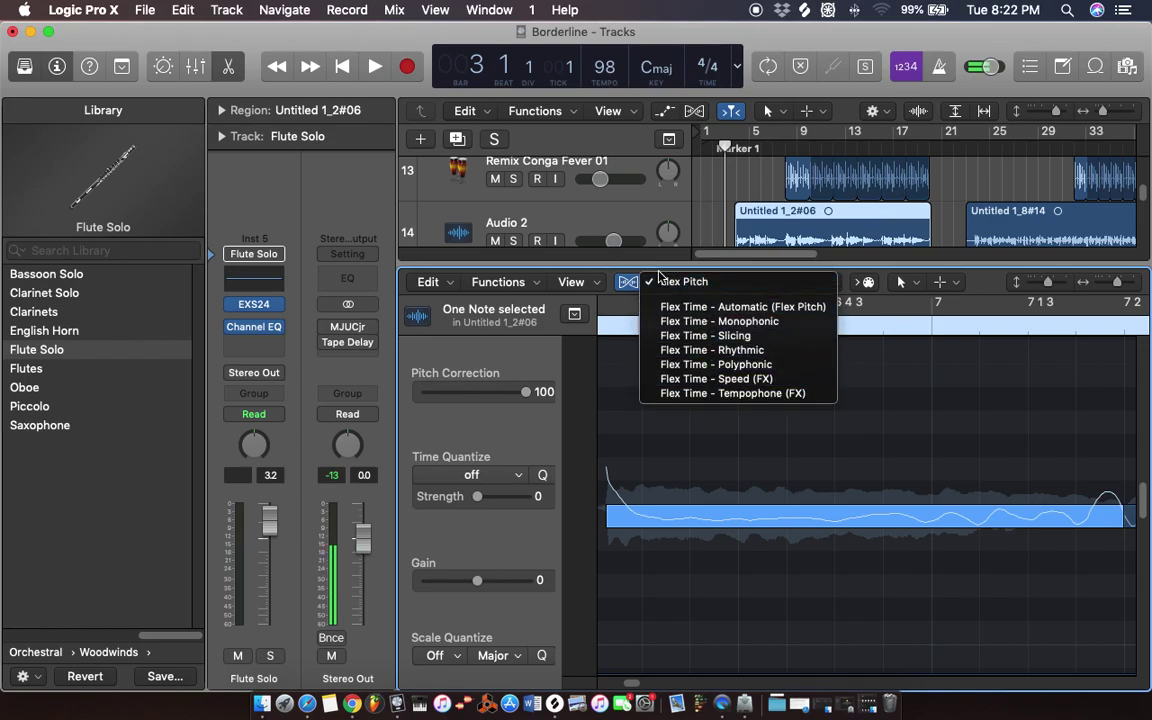
click(670, 286)
drag(1117, 288, 1107, 288)
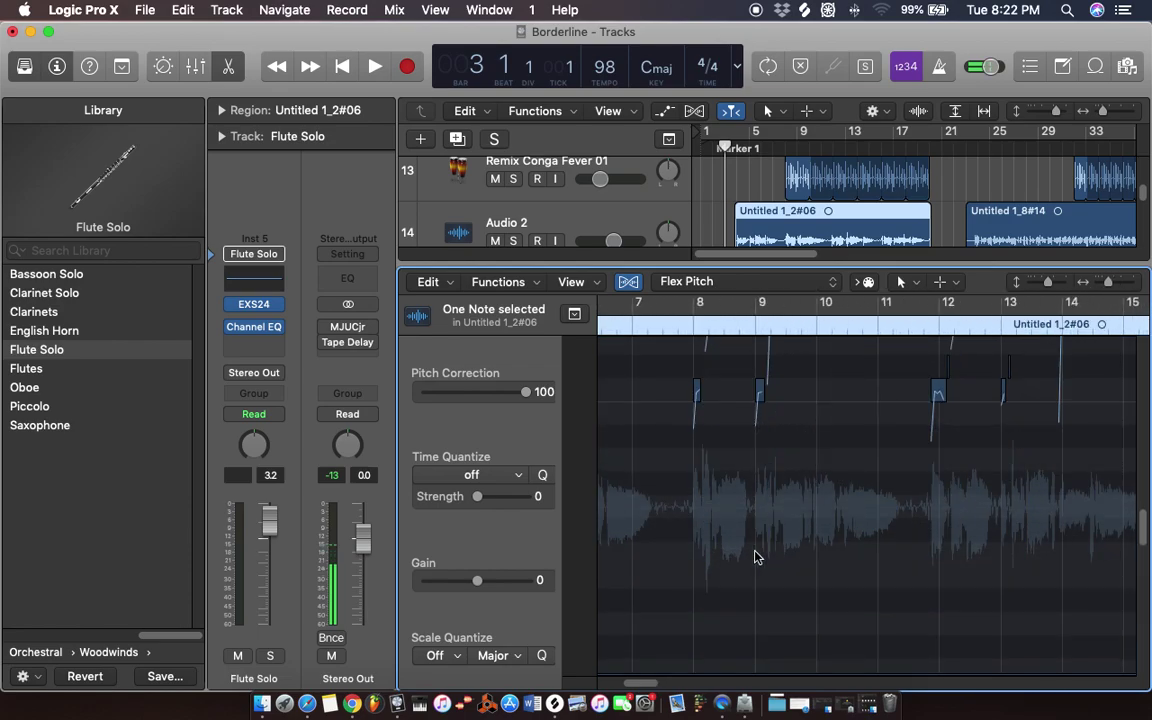
drag(649, 685, 632, 666)
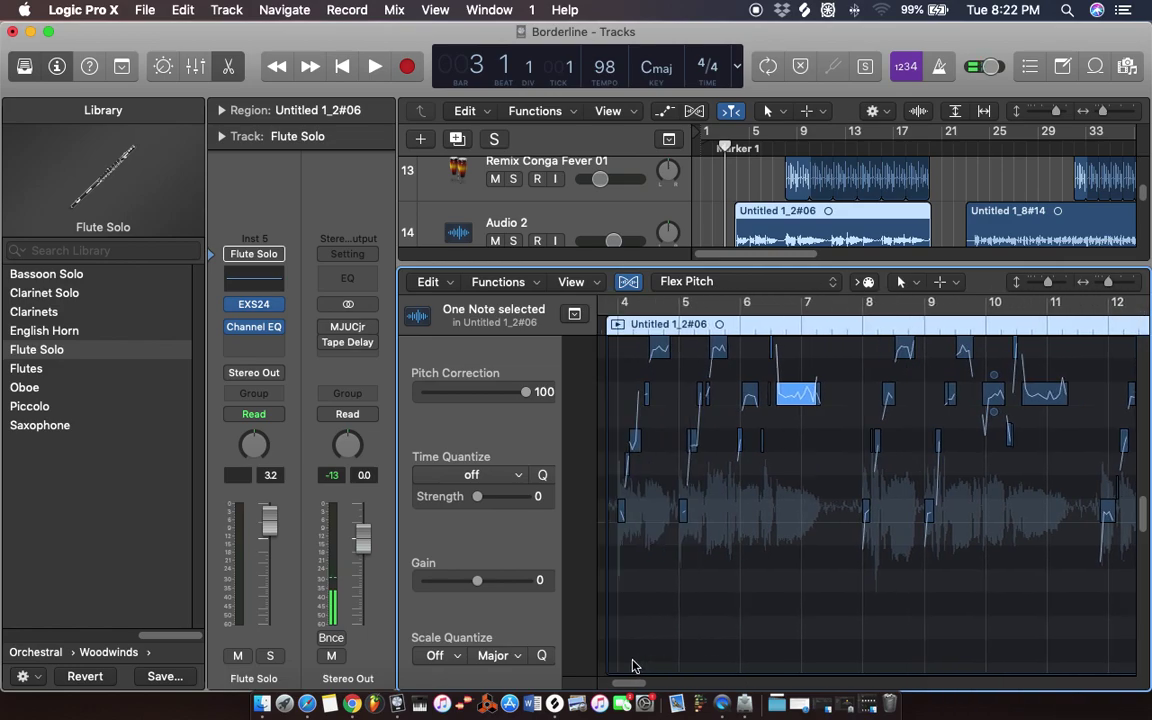
scroll(634, 645, left, 2)
scroll(700, 600, up, 5)
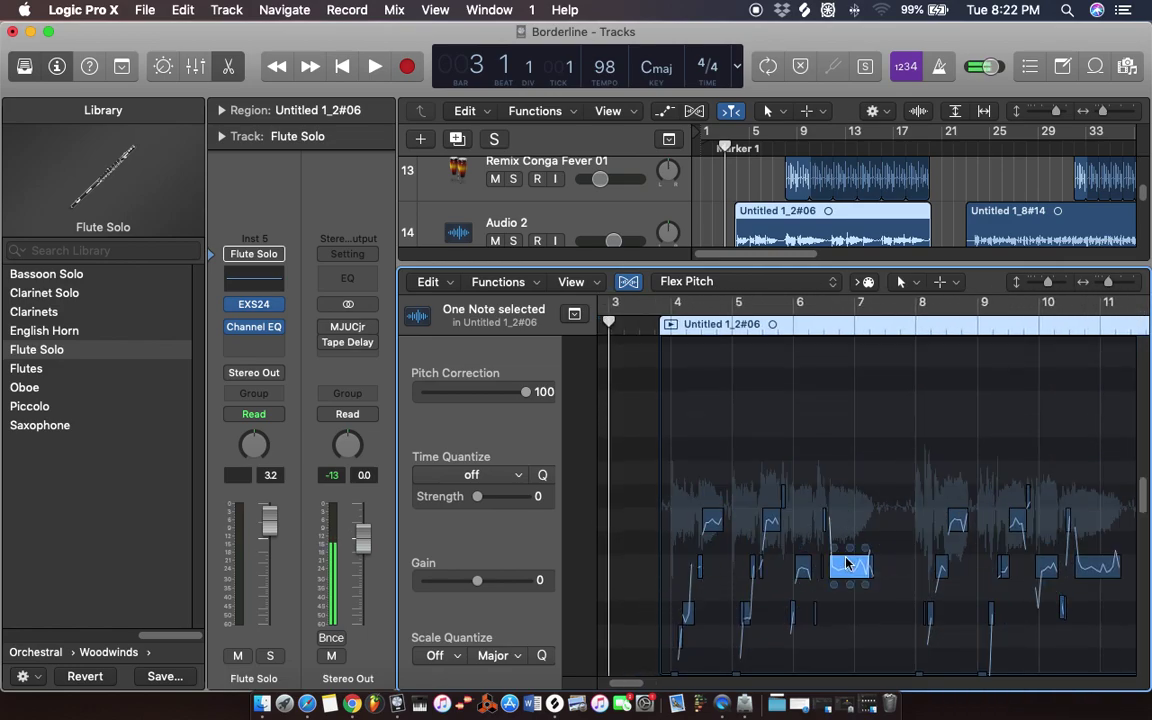
- Try raising the long note before bar 7 by one semitone, audition it from about bar 6, and restore its pitch
mouse_move(852, 568)
mouse_down()
mouse_move(851, 532)
mouse_move(850, 543)
mouse_up()
drag(793, 321, 819, 319)
click(375, 66)
click(343, 67)
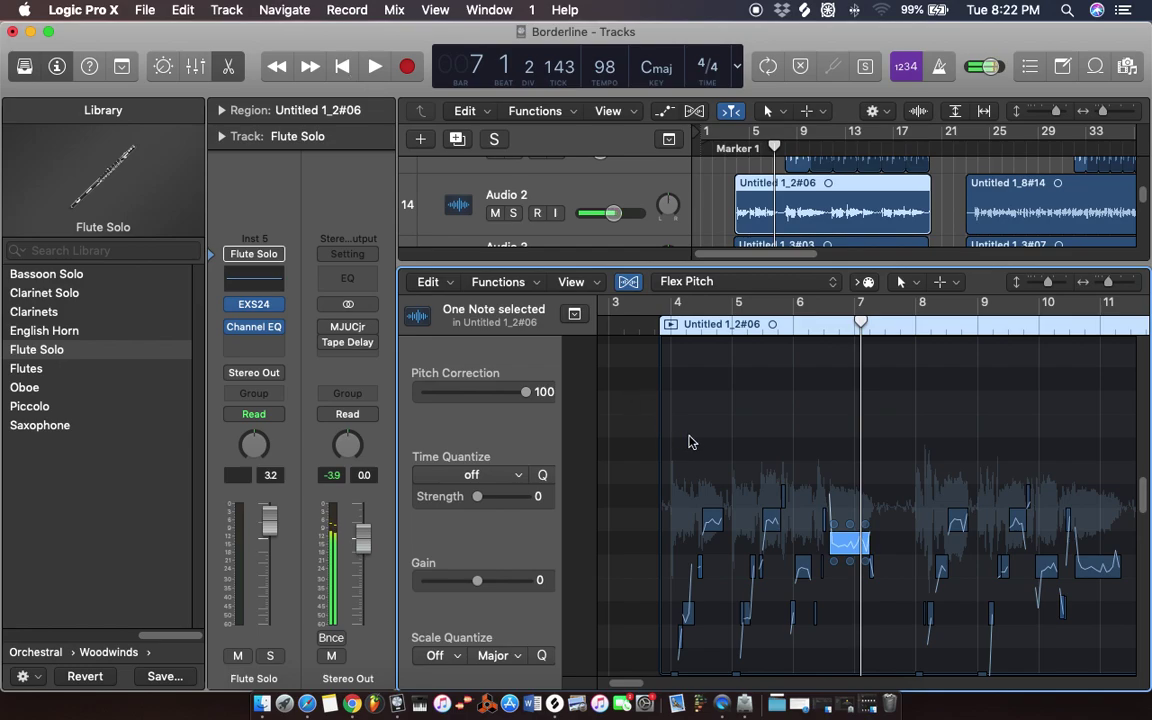
drag(848, 544, 848, 567)
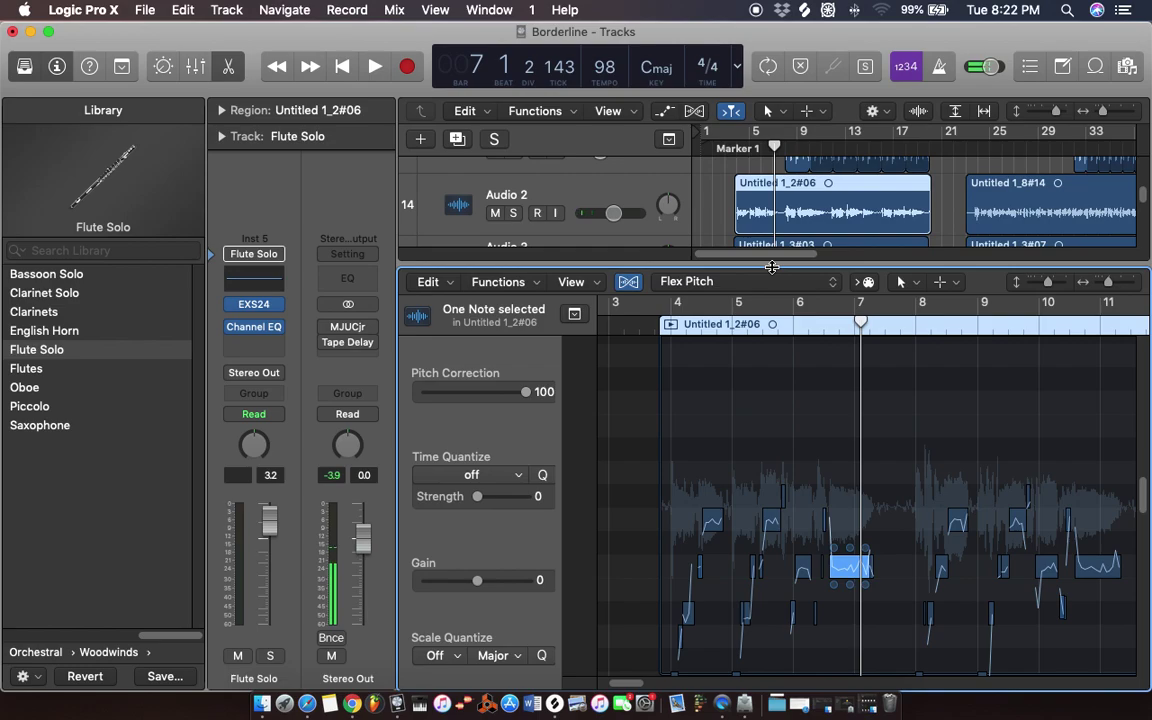
- Close the audio editor and set the playhead in bar 3, just before the Untitled 1_2#06 region
key(e)
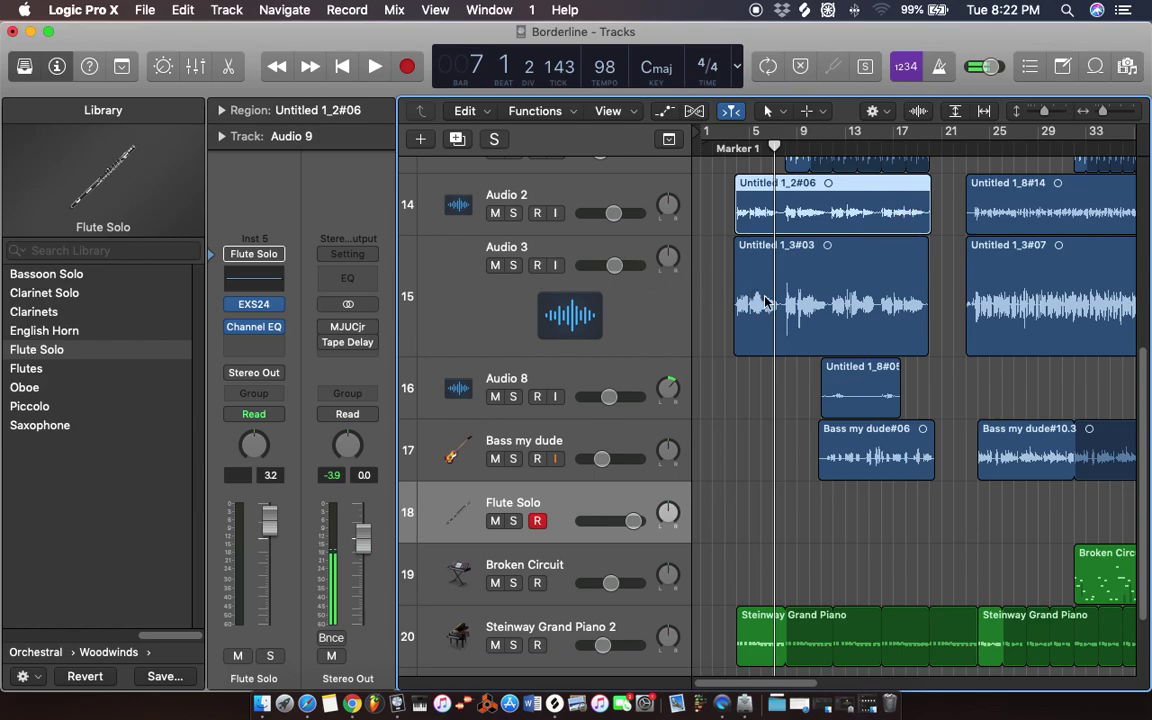
click(735, 150)
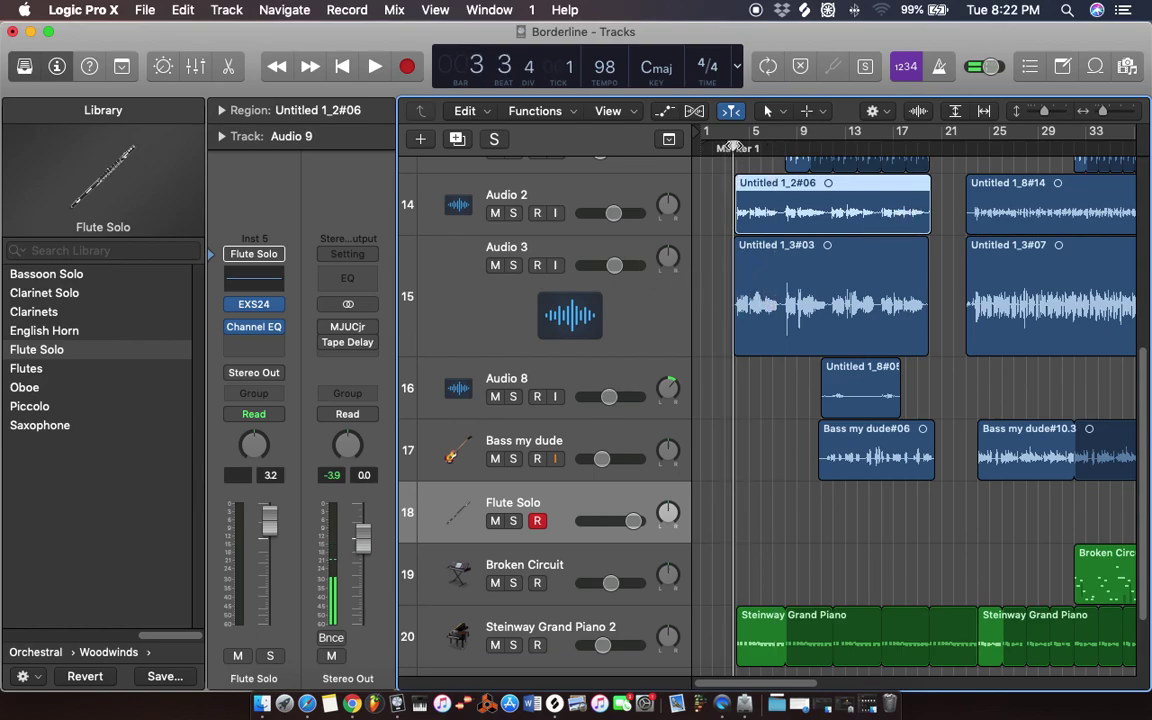
- Solo Audio 3 and Audio 2, play them from bar 3 to about bar 11, and clear the solos
click(515, 266)
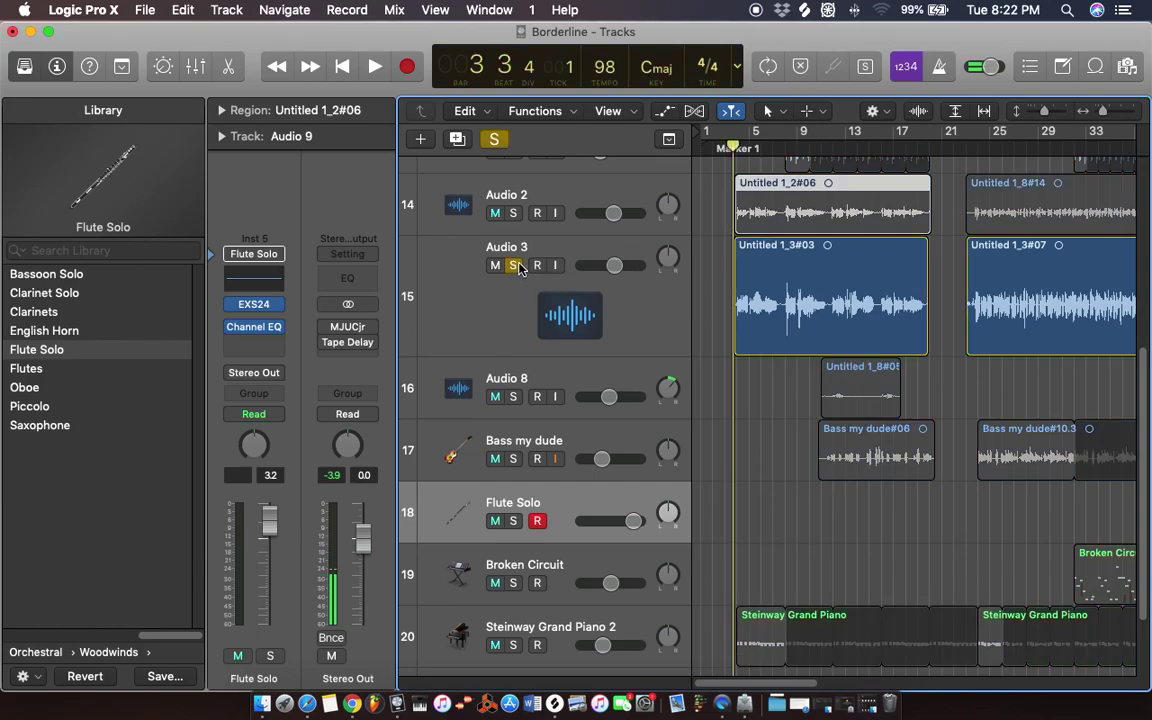
click(472, 198)
click(513, 213)
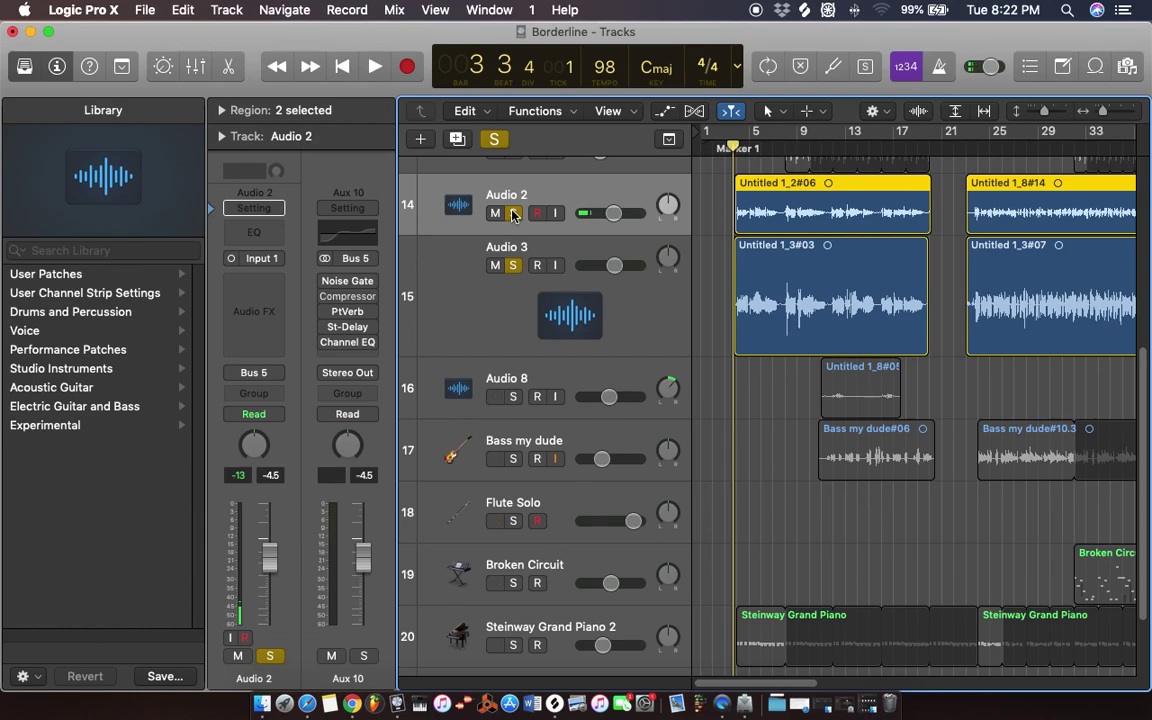
key(space)
scroll(600, 397, down, 3)
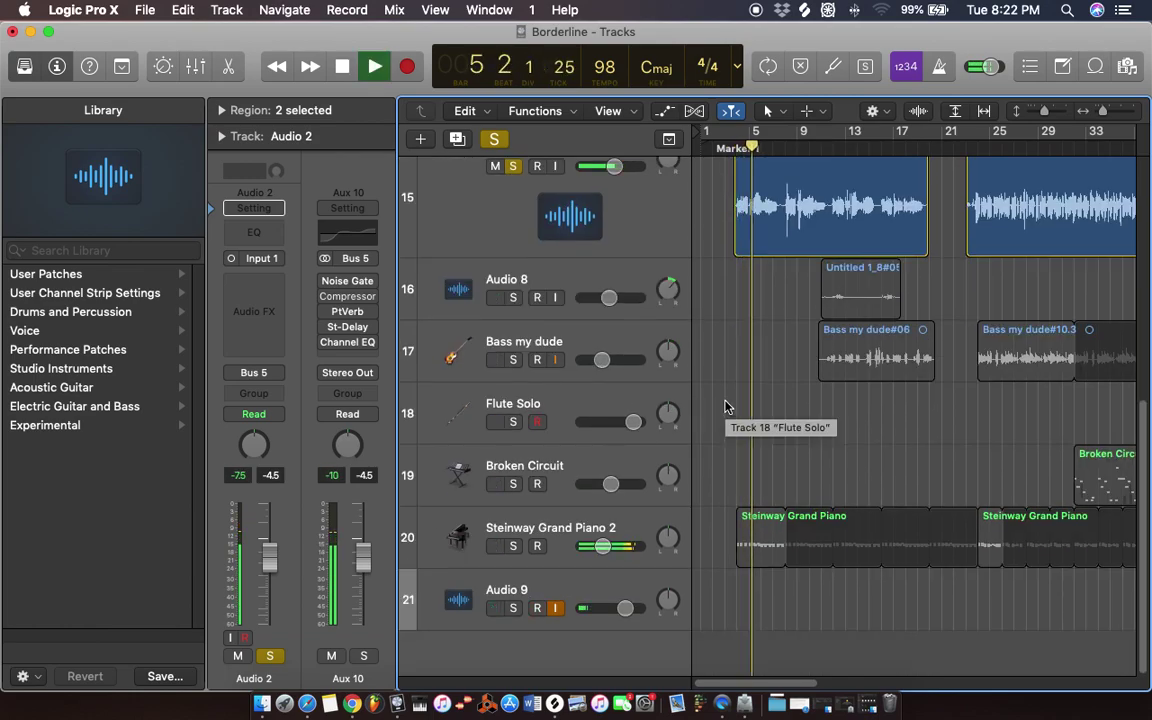
scroll(727, 407, up, 5)
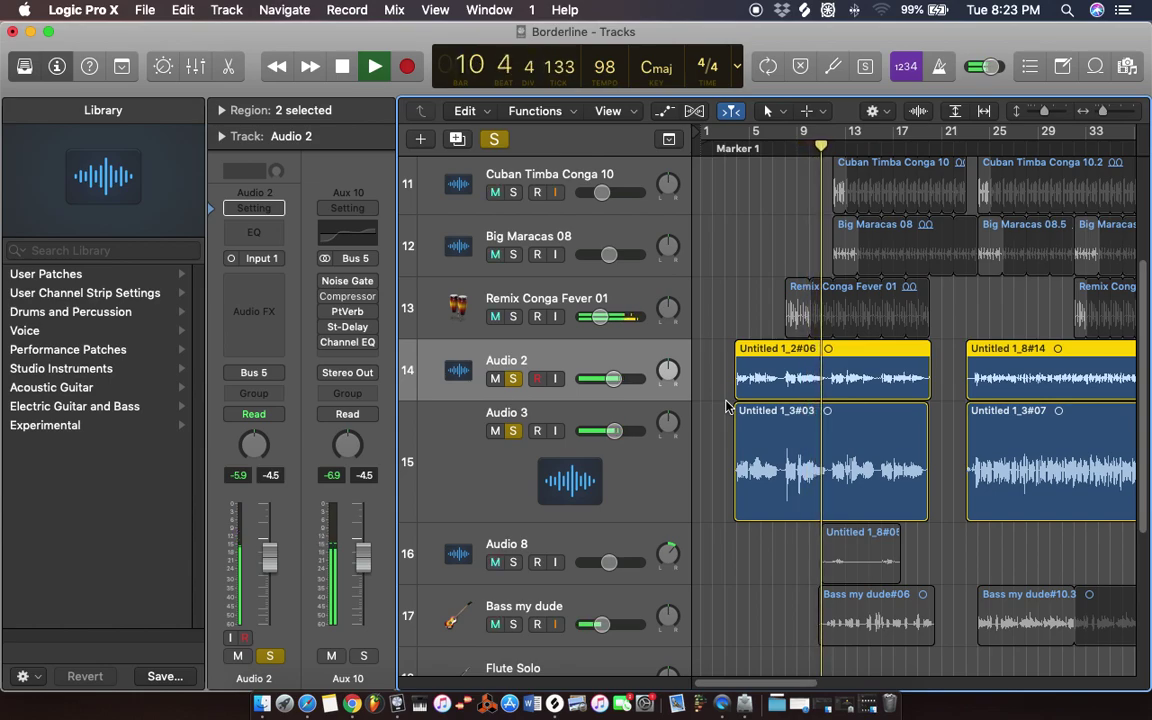
key(space)
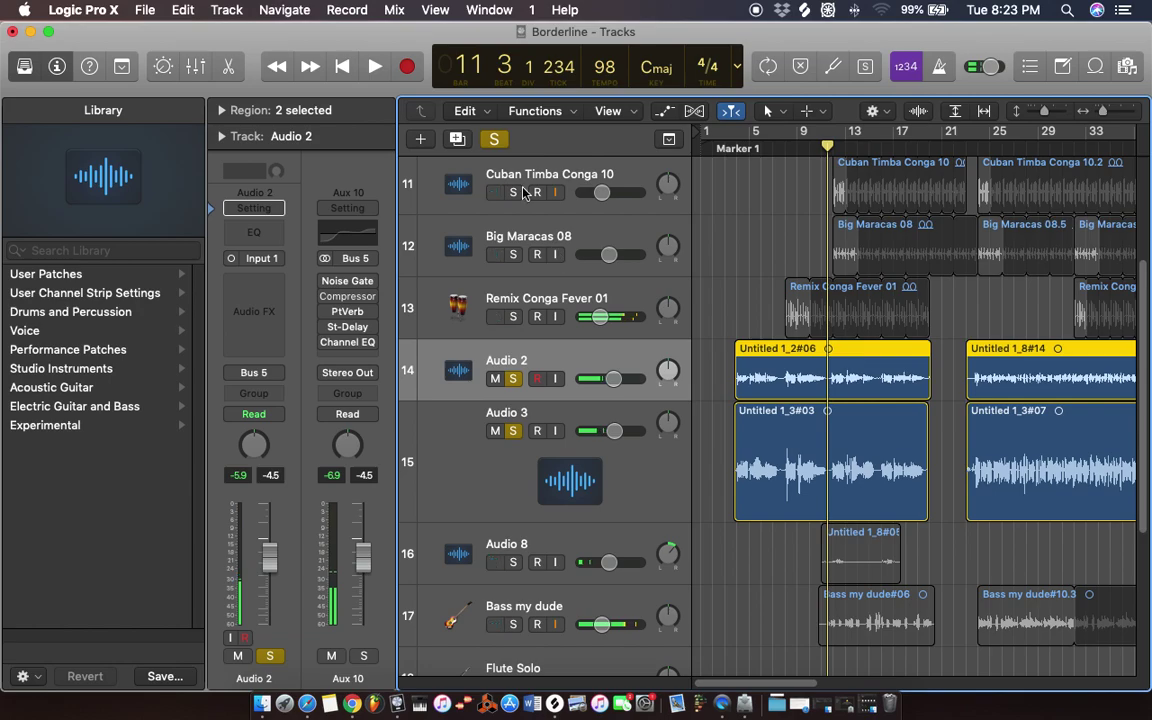
click(494, 140)
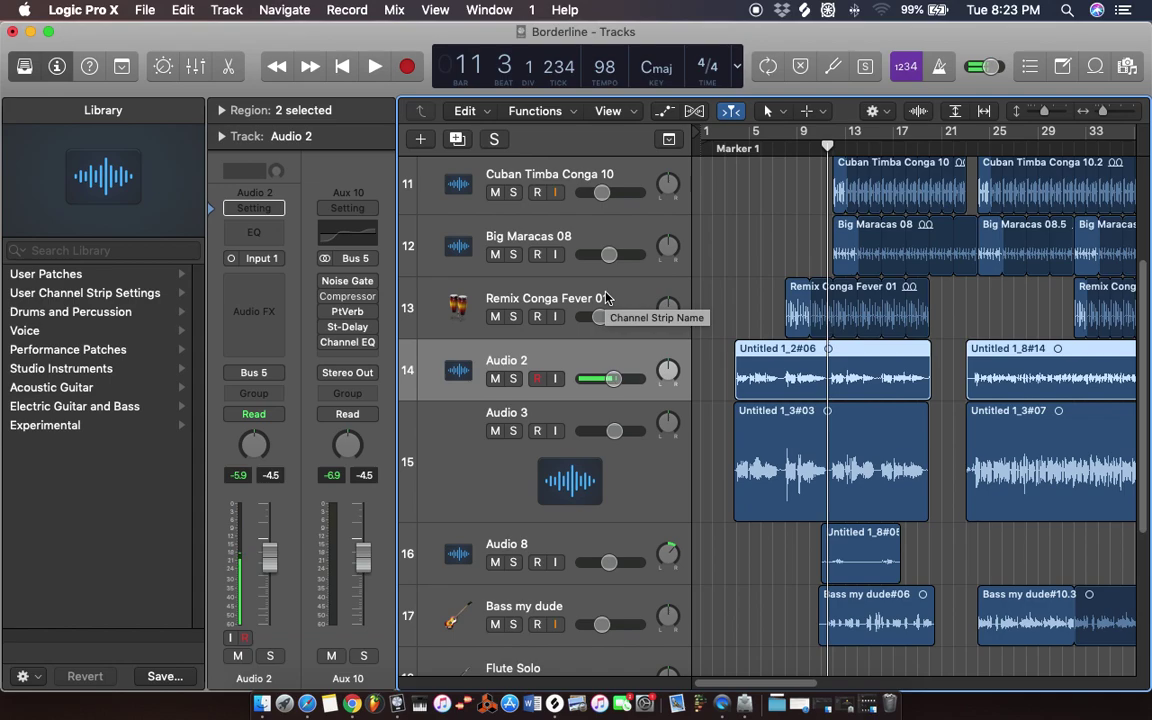
- Open the mixer and examine the effects chain on the Bus 5 aux channel
scroll(761, 254, down, 3)
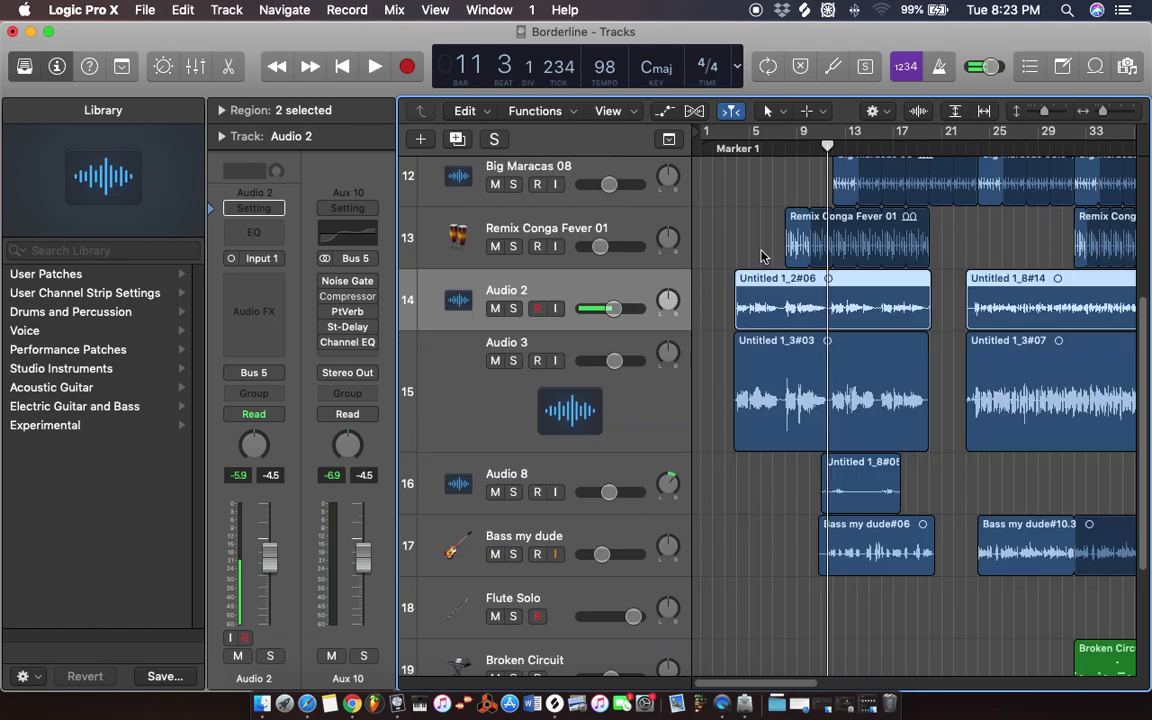
scroll(770, 249, down, 5)
scroll(771, 252, up, 6)
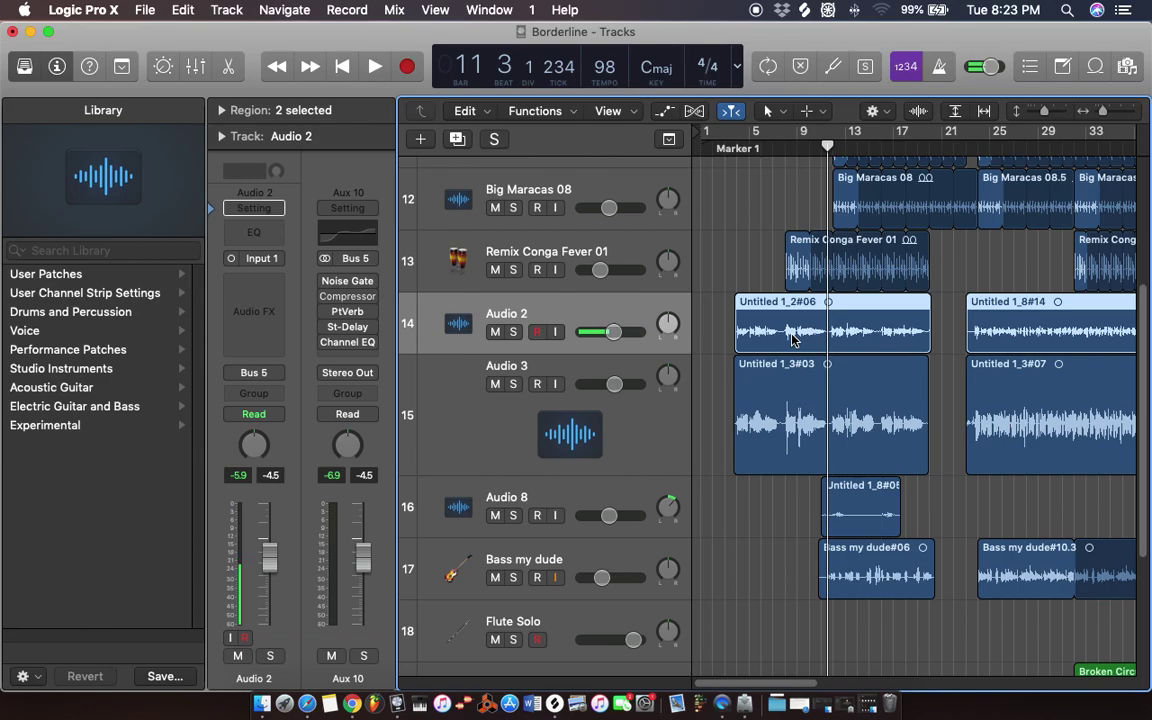
key(x)
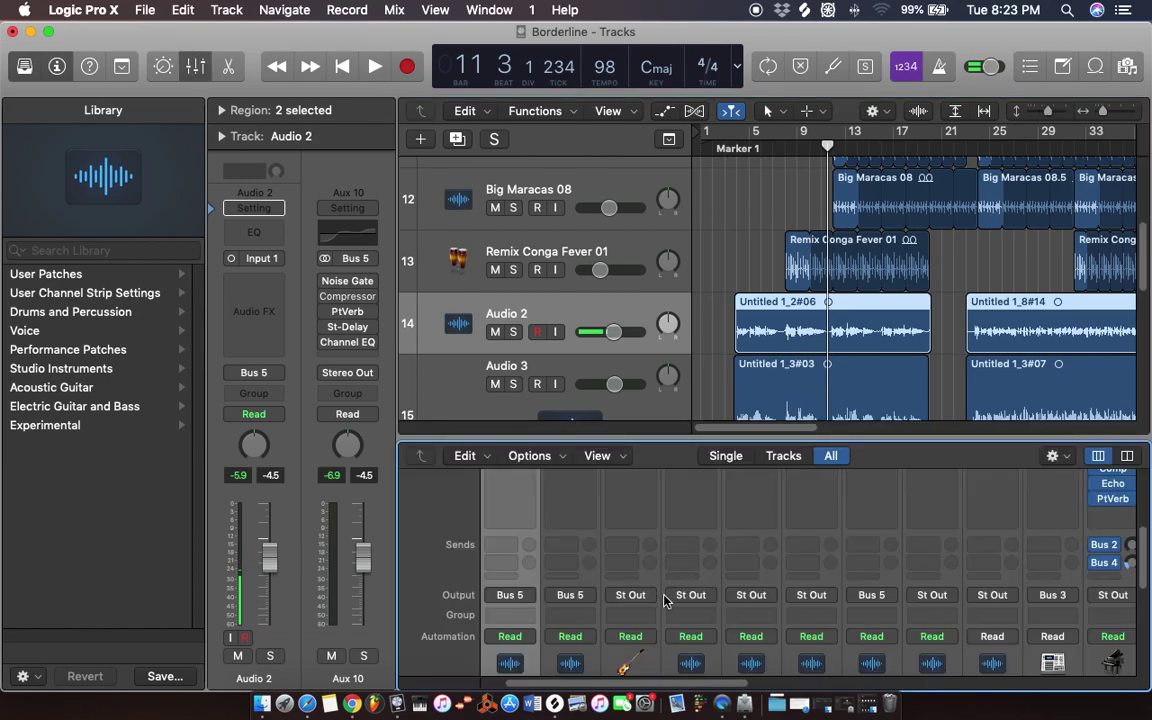
scroll(655, 684, right, 10)
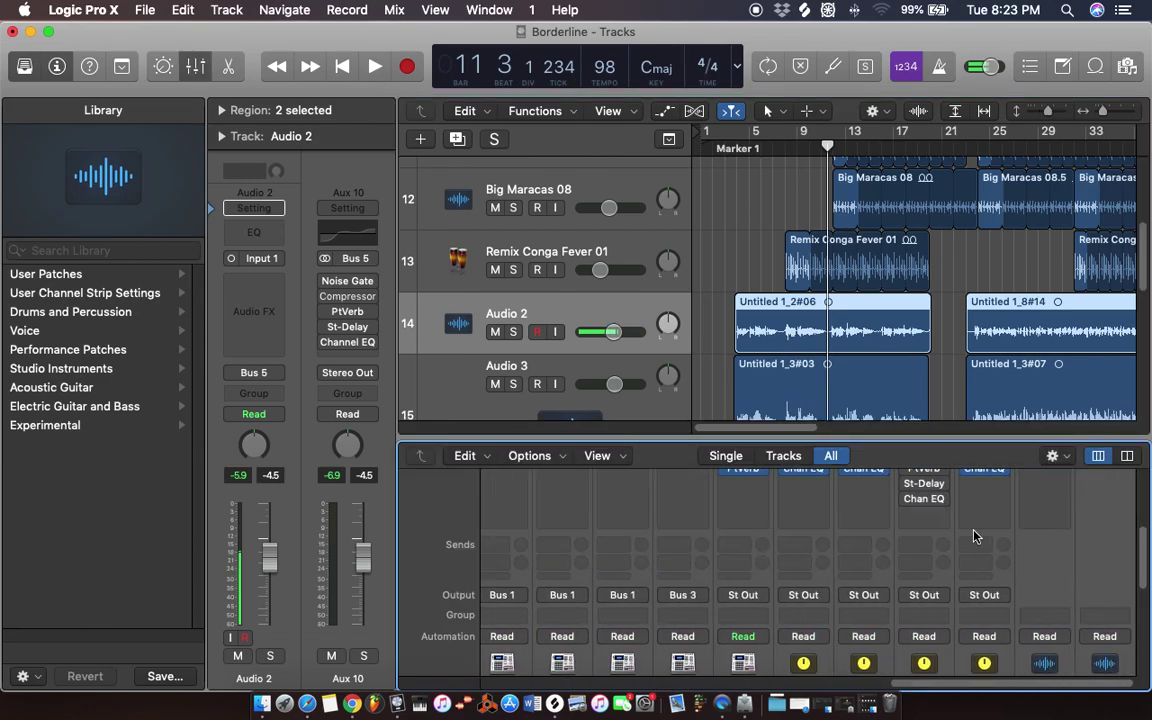
scroll(884, 481, down, 5)
scroll(945, 535, up, 6)
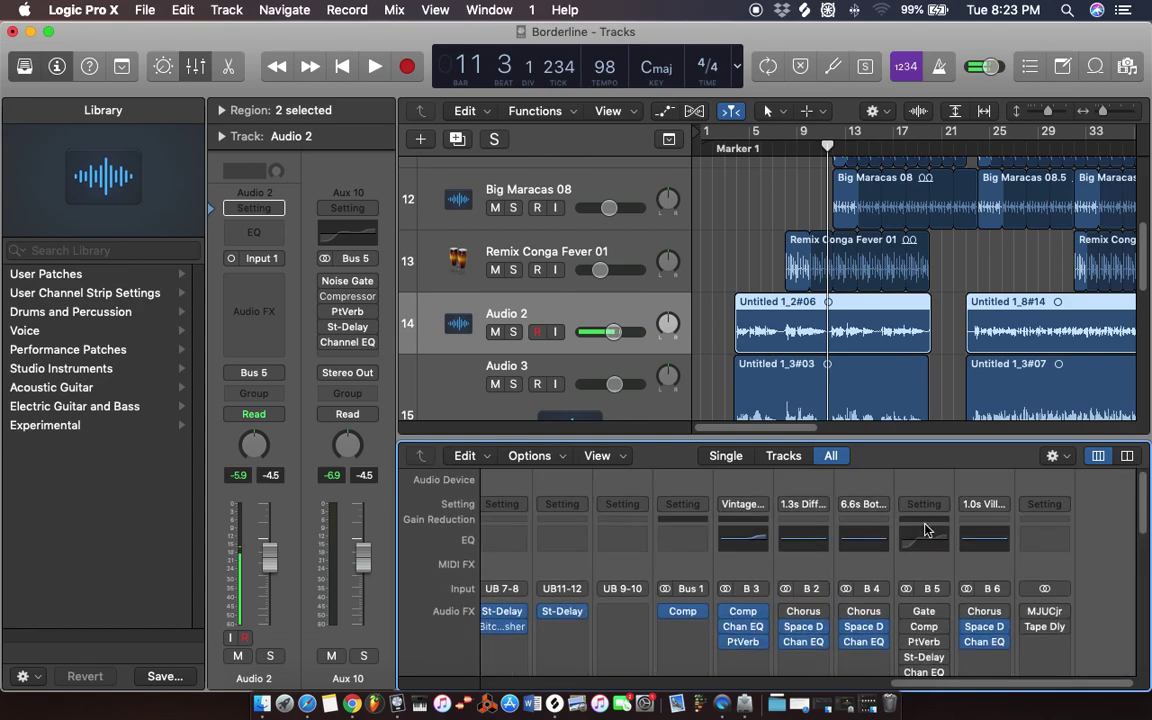
scroll(921, 516, down, 5)
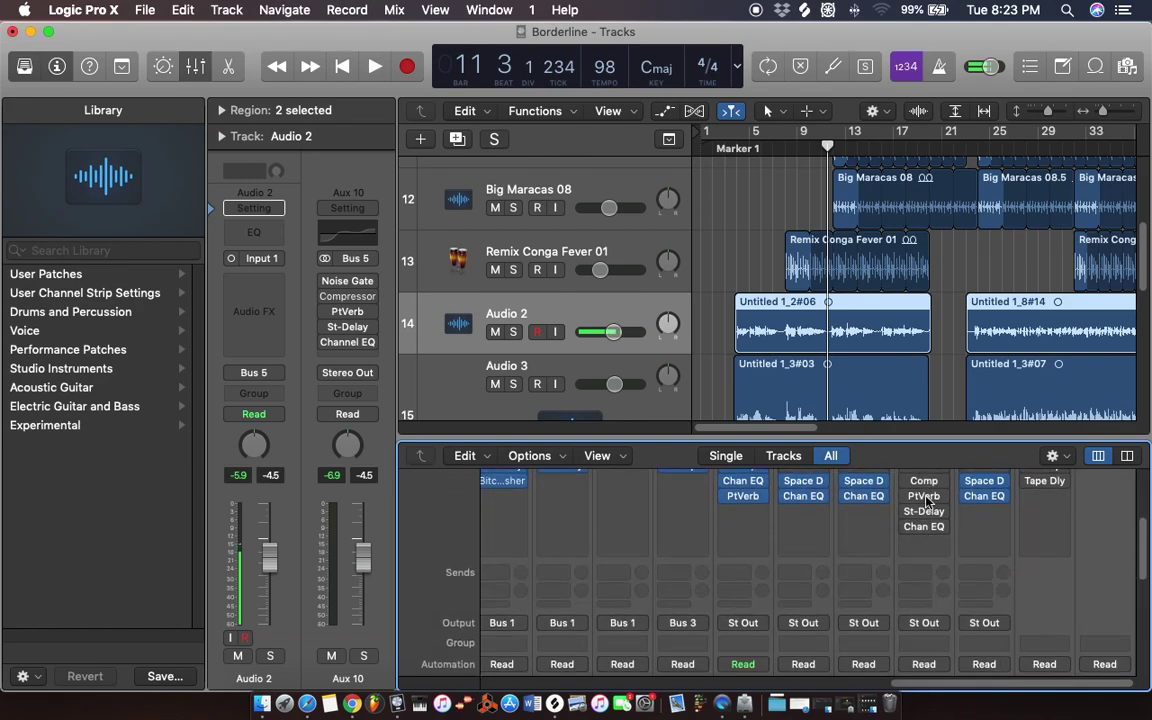
scroll(928, 508, up, 4)
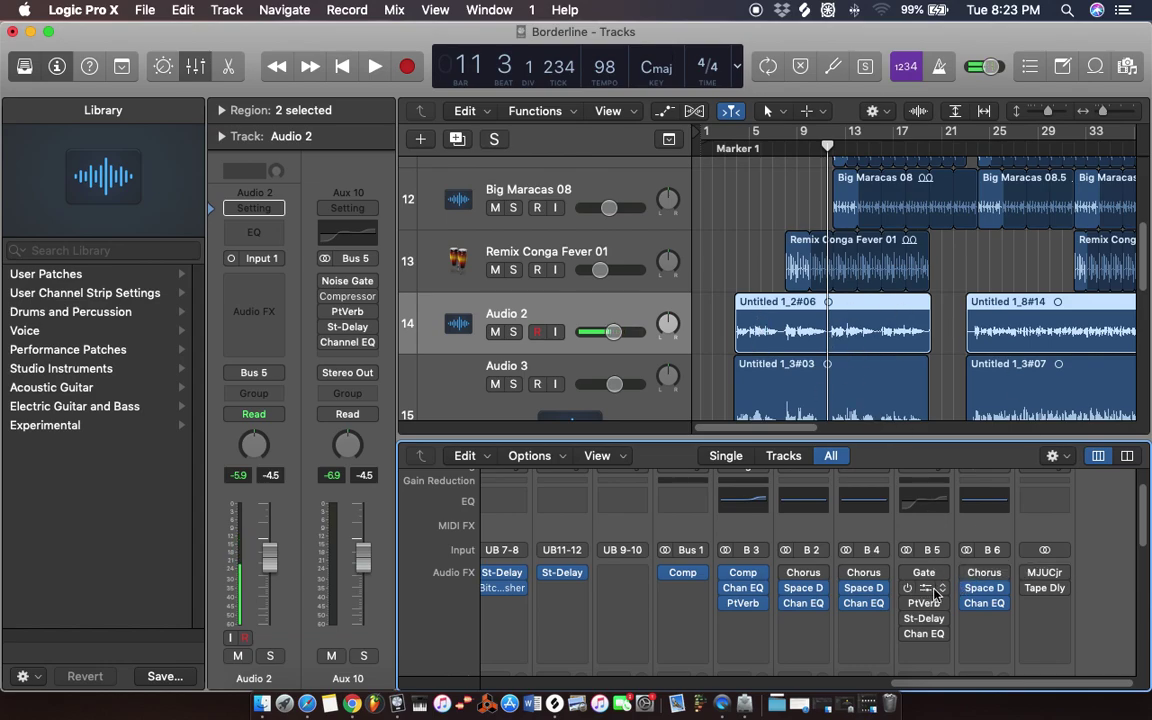
- Look through the plug-ins available for the Bus 5 aux channel and locate Compressor among the dynamics effects, leaving the chain unchanged
click(946, 651)
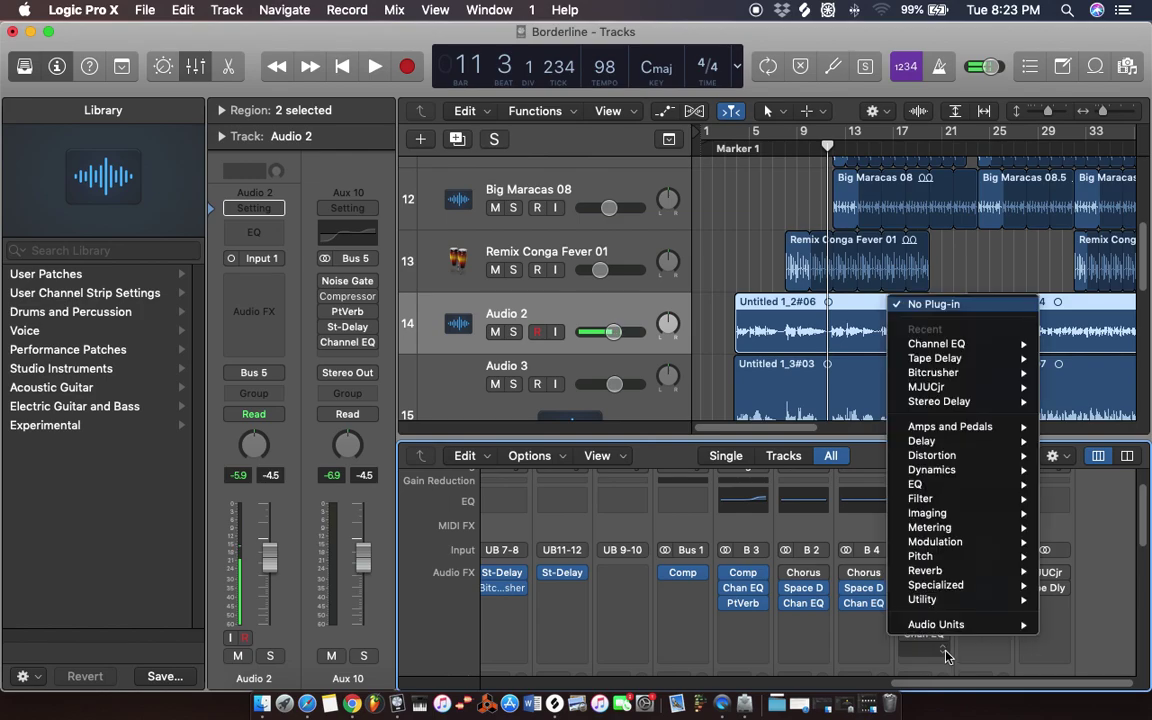
click(1130, 613)
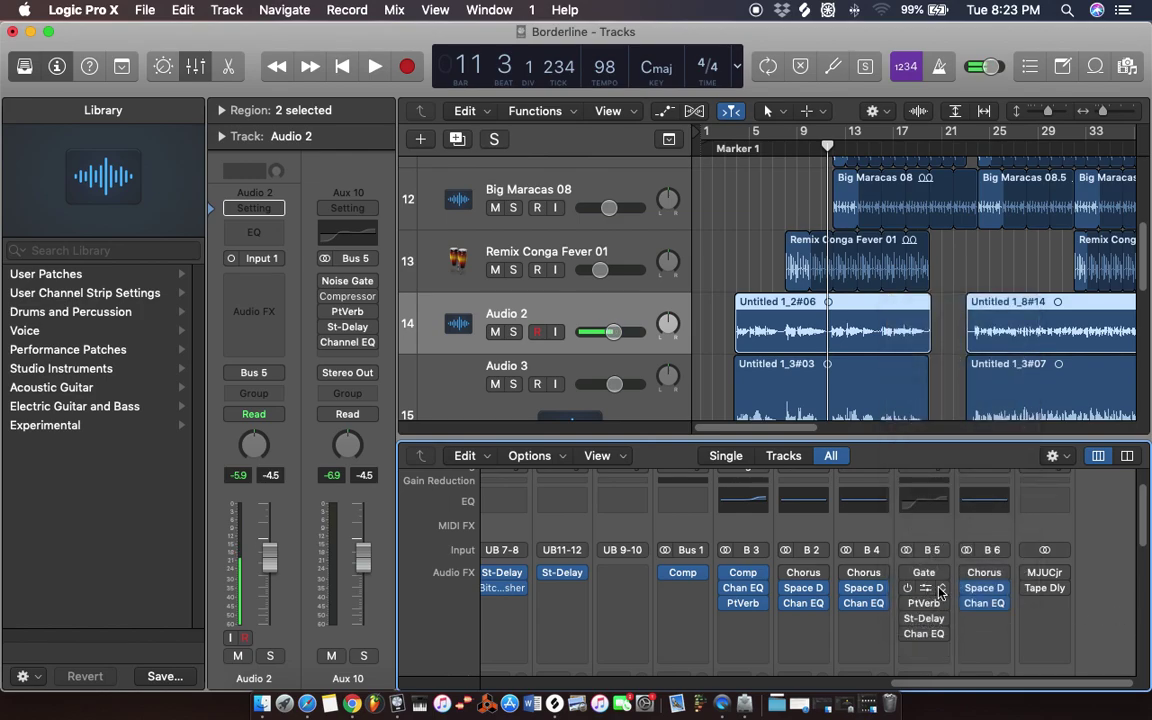
click(940, 592)
mouse_move(944, 520)
mouse_move(810, 535)
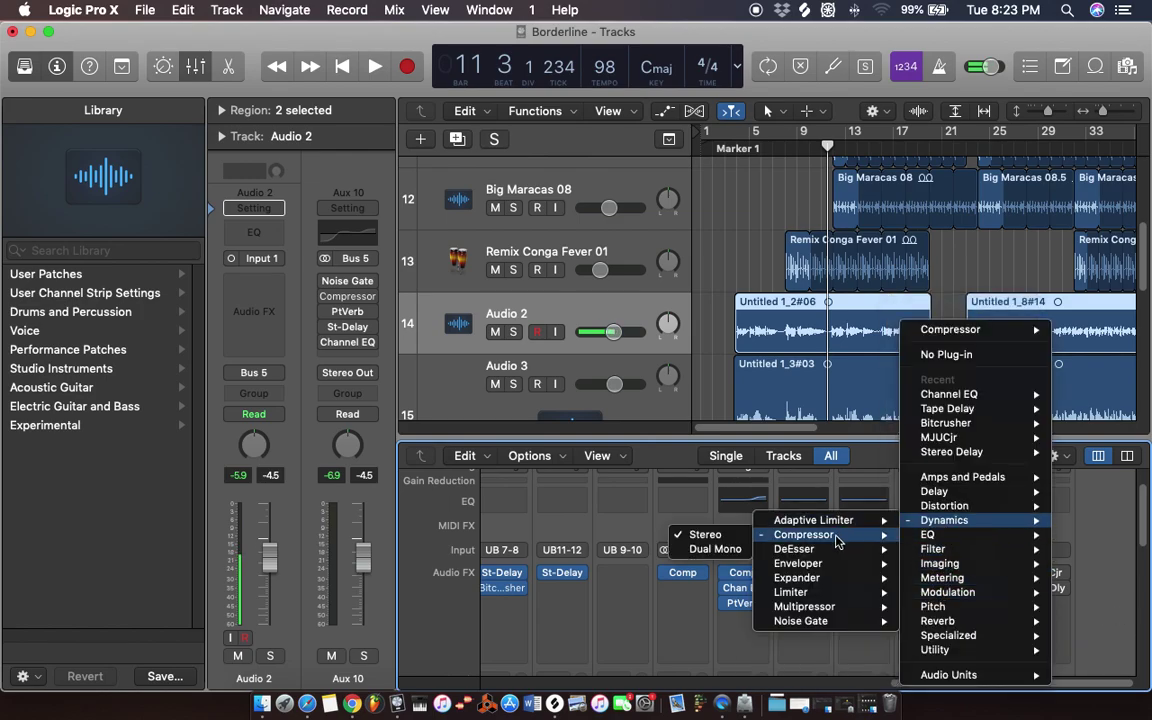
click(738, 548)
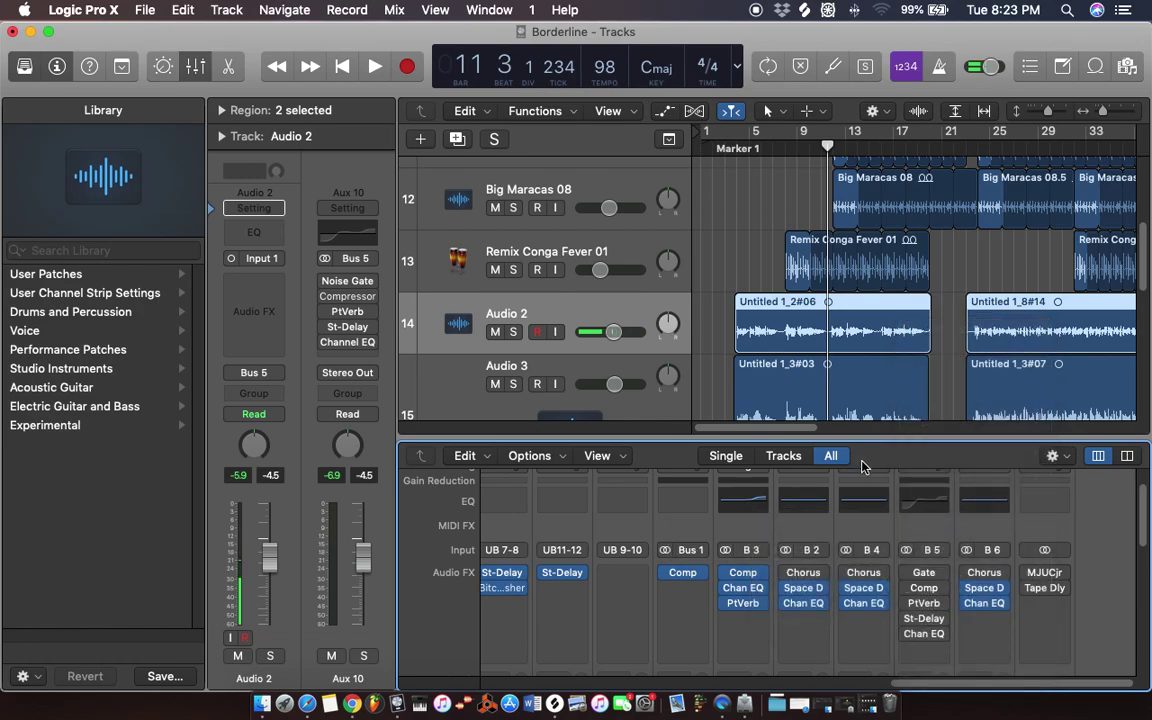
- Open the Compressor on the Bus 5 aux channel, examine its threshold and attack controls, and close it
click(922, 589)
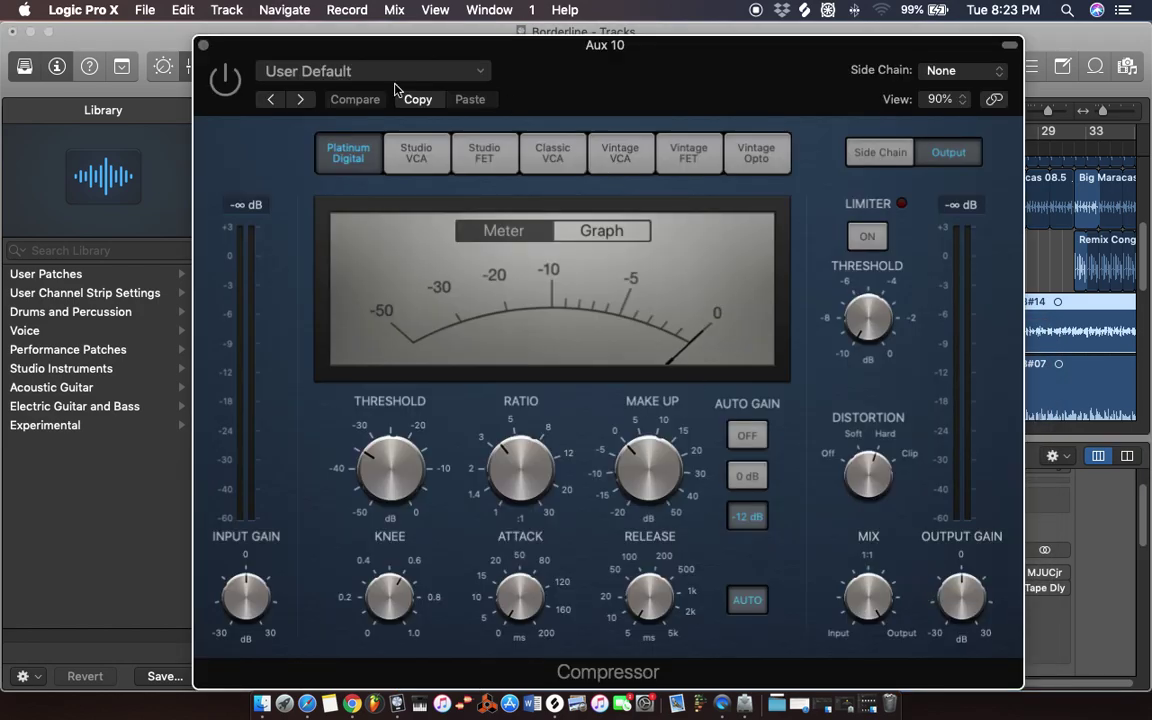
mouse_move(520, 583)
mouse_move(392, 448)
click(203, 47)
- Set the playhead to bar 4 and switch on the Compressor on the Bus 5 aux channel
click(748, 147)
drag(748, 147, 737, 147)
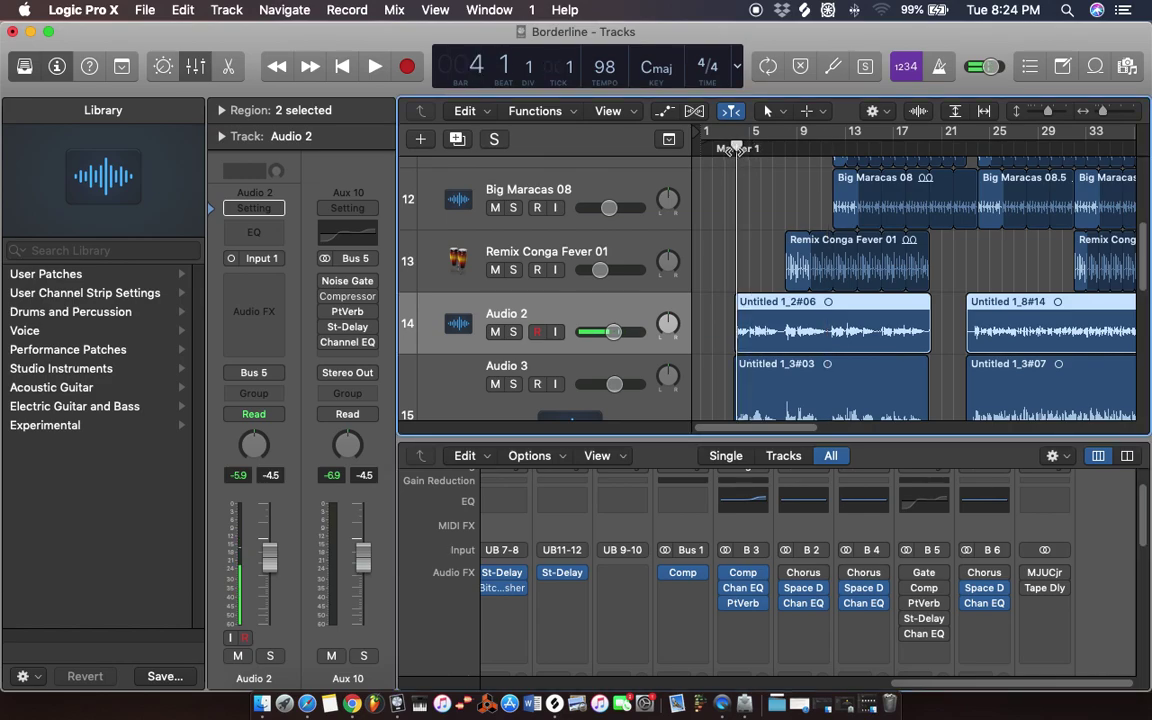
click(909, 588)
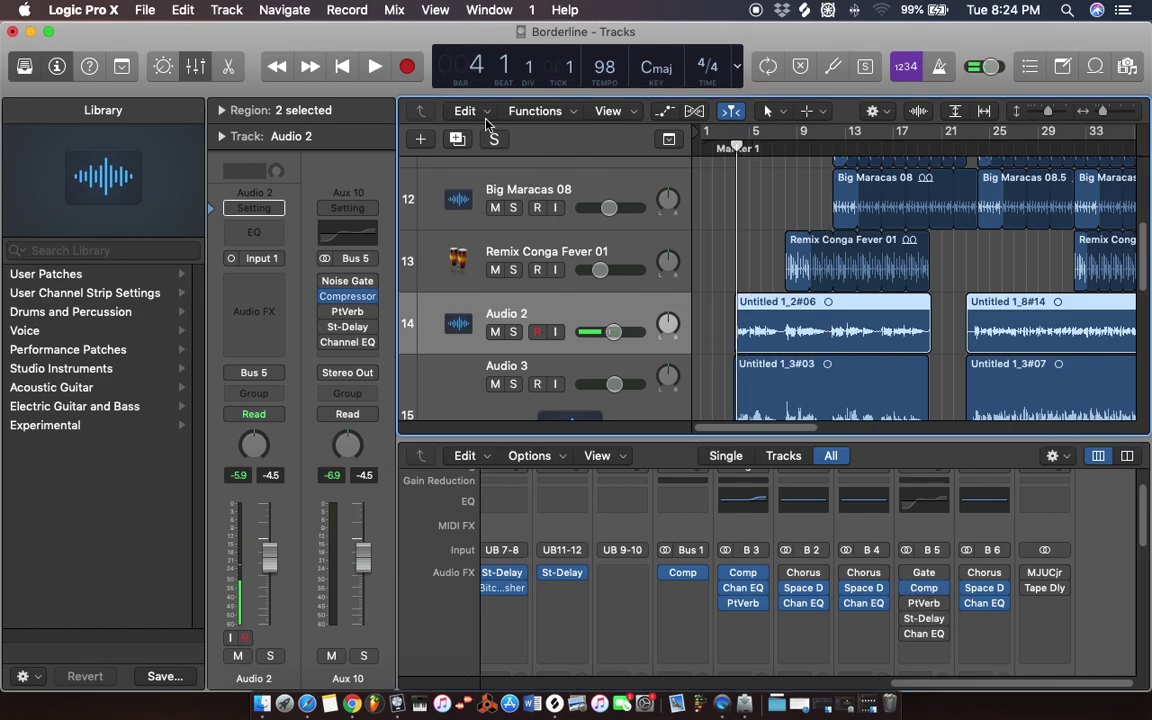
- Solo Audio 2 and Audio 3 again, audition the compressed vocals from bar 4, and clear the solos
click(494, 138)
key(space)
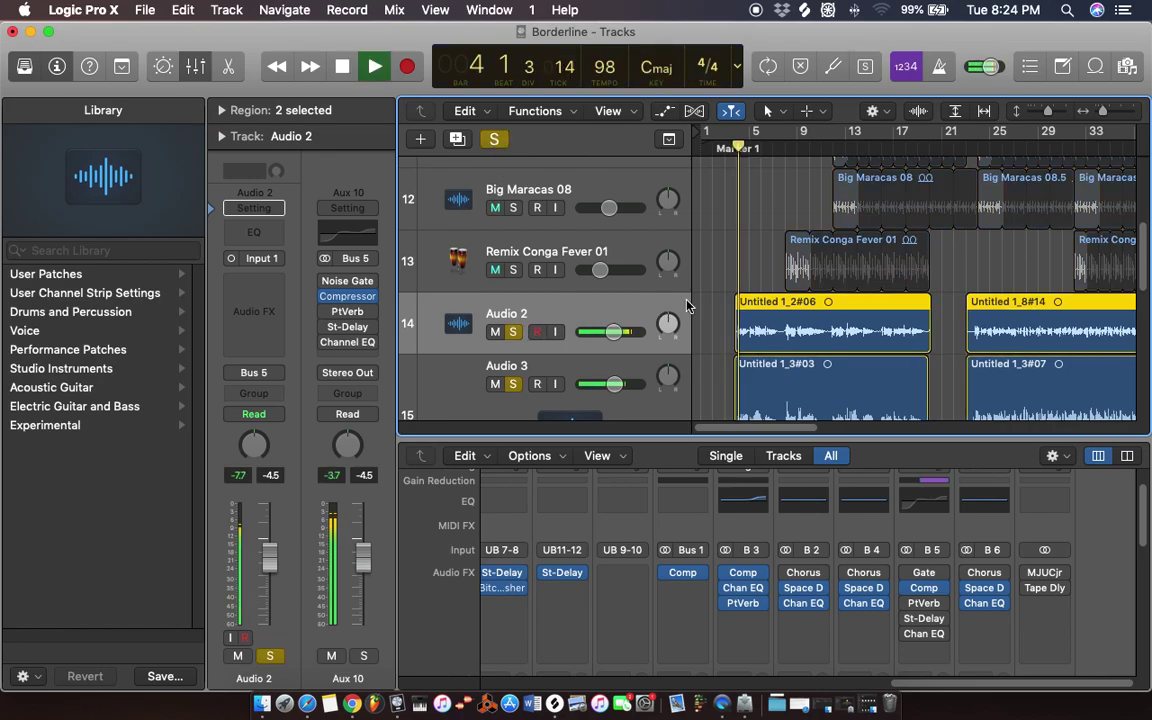
scroll(687, 304, down, 5)
scroll(687, 304, up, 2)
scroll(687, 305, up, 2)
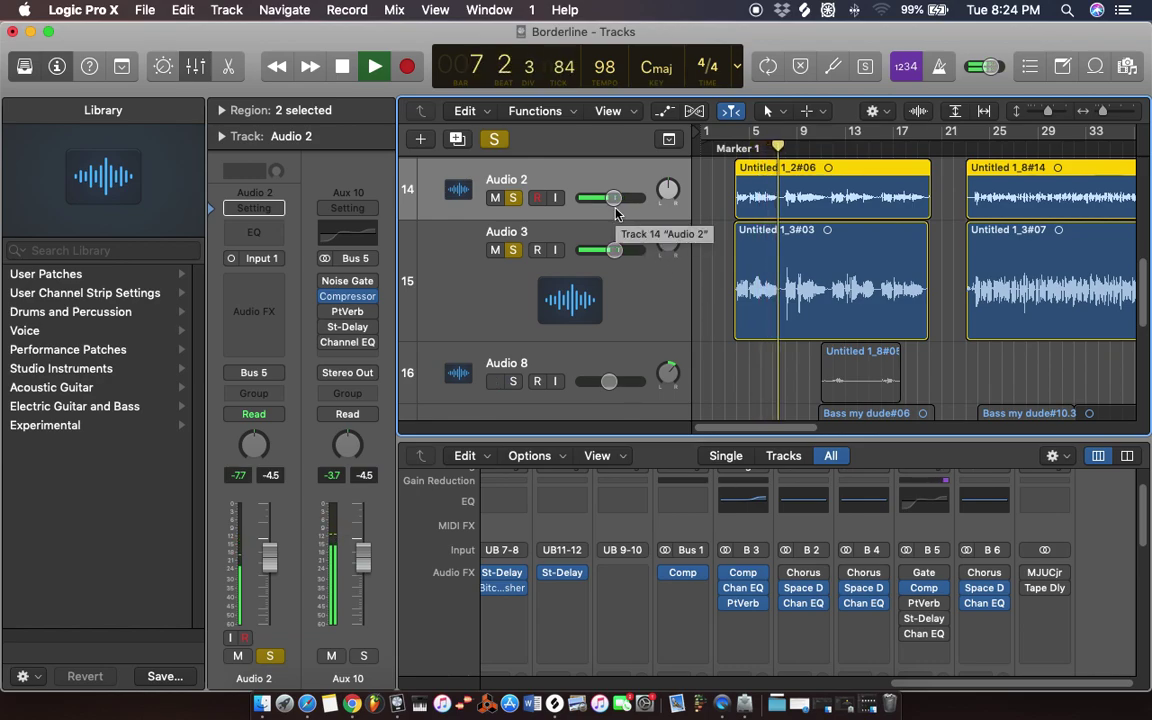
click(494, 140)
key(space)
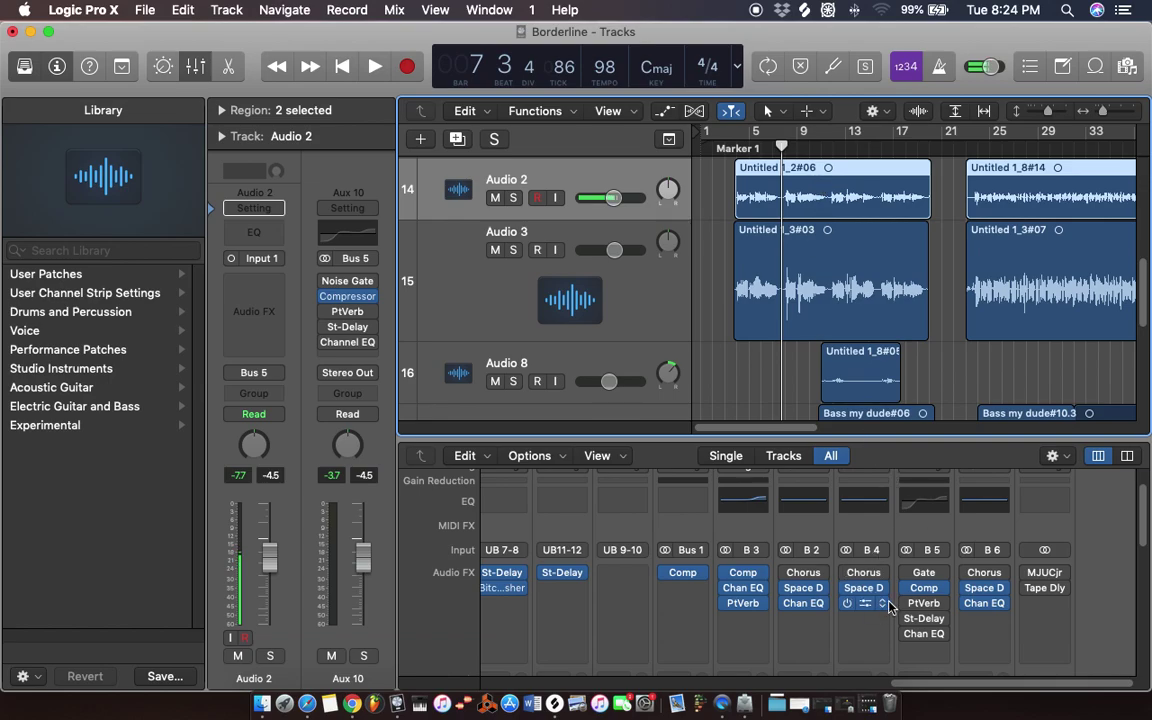
- Replay the soloed vocals from before their first regions, comparing them with the Bus 5 Compressor on and off, and clear the solos
click(498, 143)
drag(738, 148, 723, 148)
key(space)
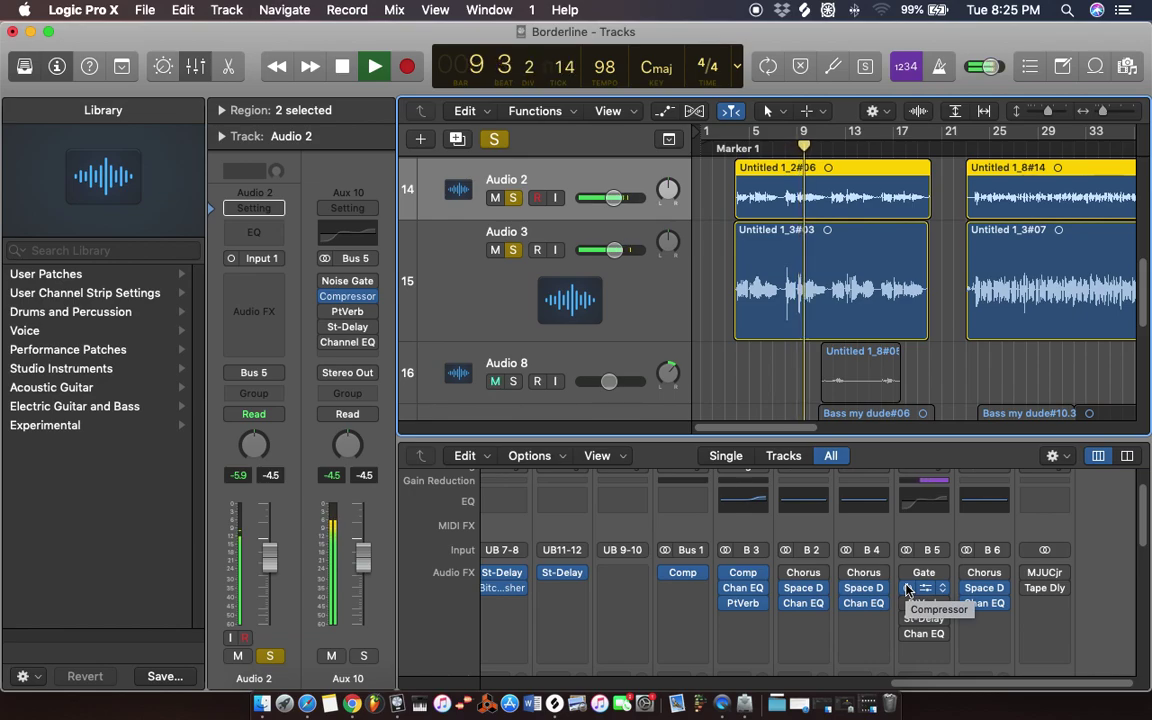
key(space)
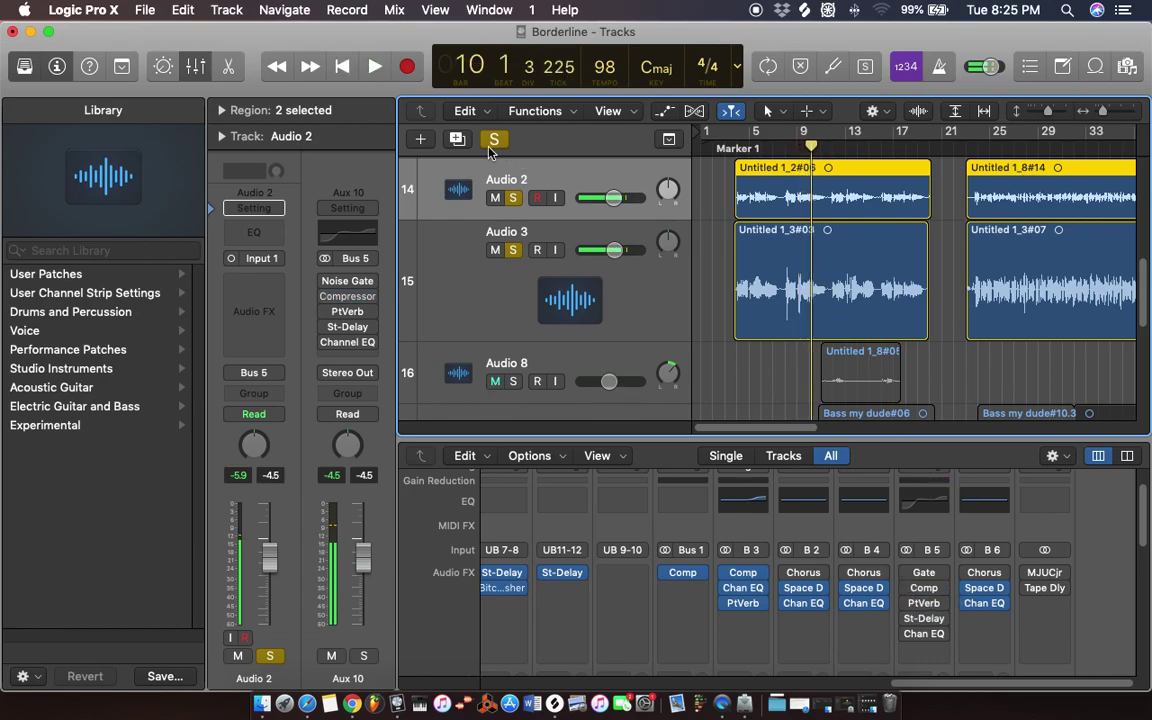
click(491, 143)
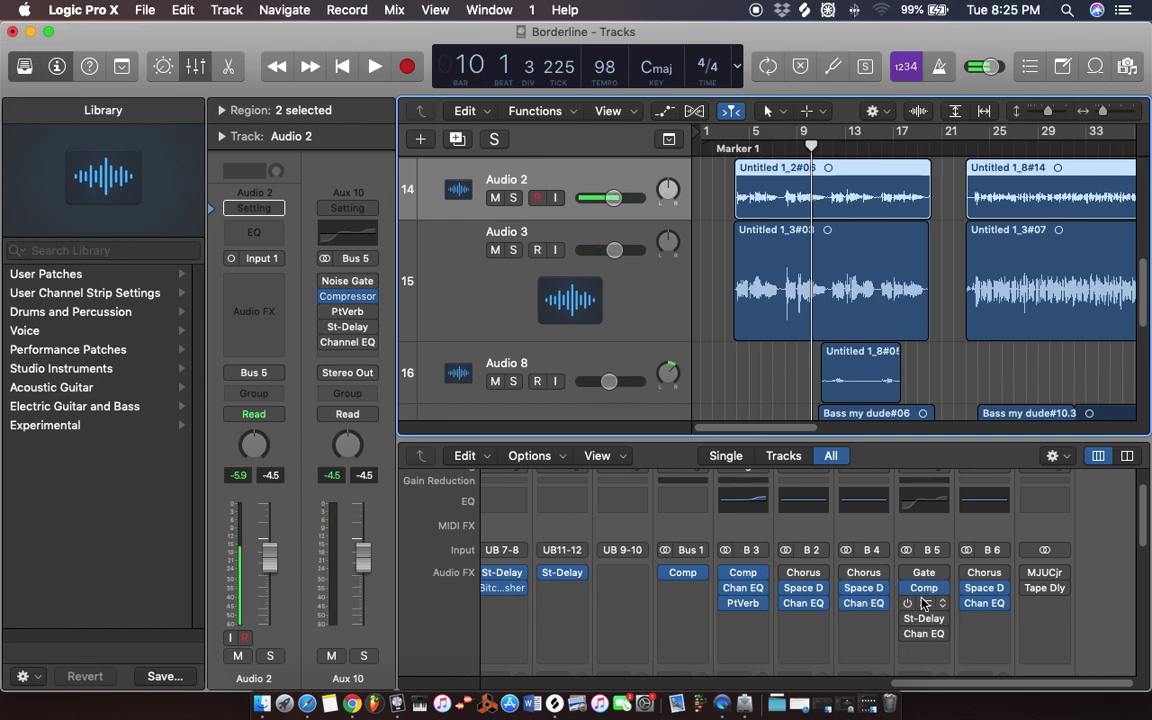
- Locate PlatinumVerb among the reverb plug-ins, switch it on in the Bus 5 aux channel, and examine its settings
click(940, 607)
mouse_move(938, 620)
mouse_move(822, 640)
click(877, 449)
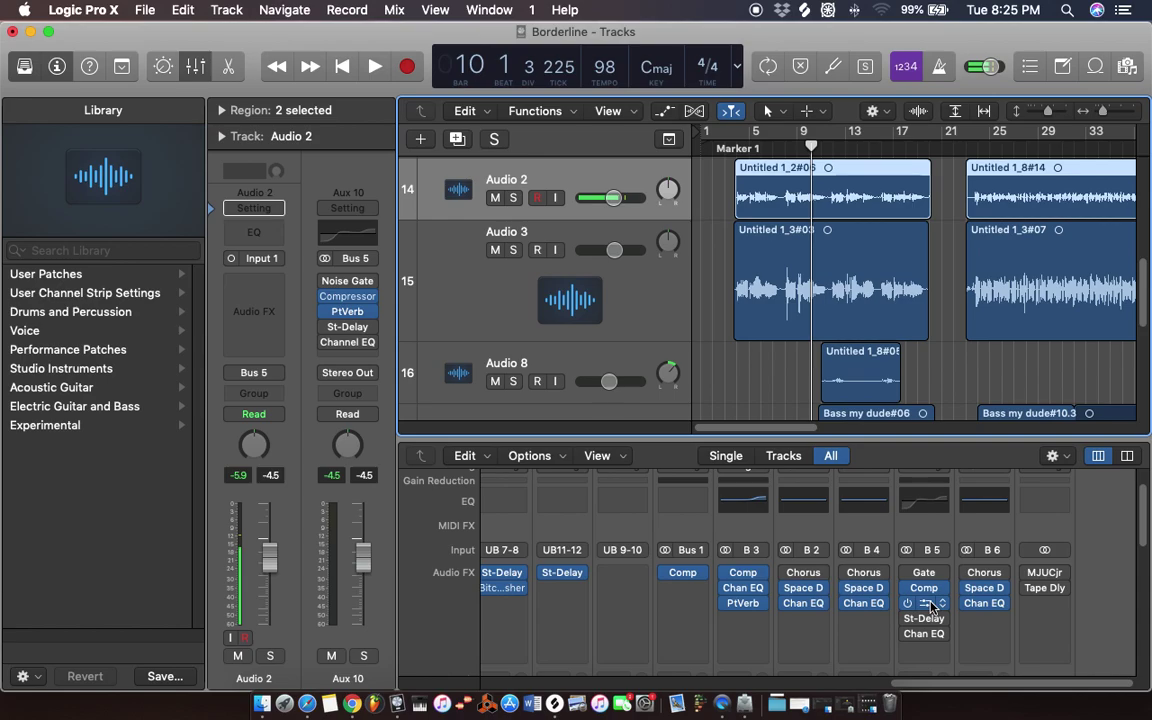
click(928, 605)
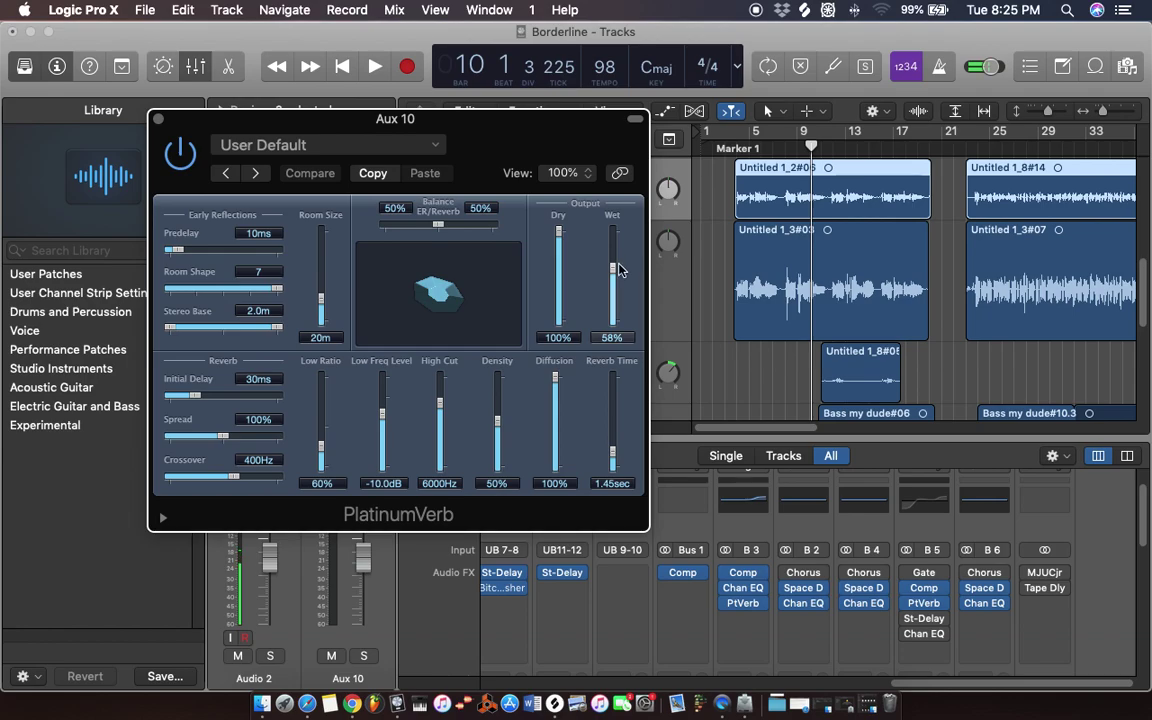
click(157, 118)
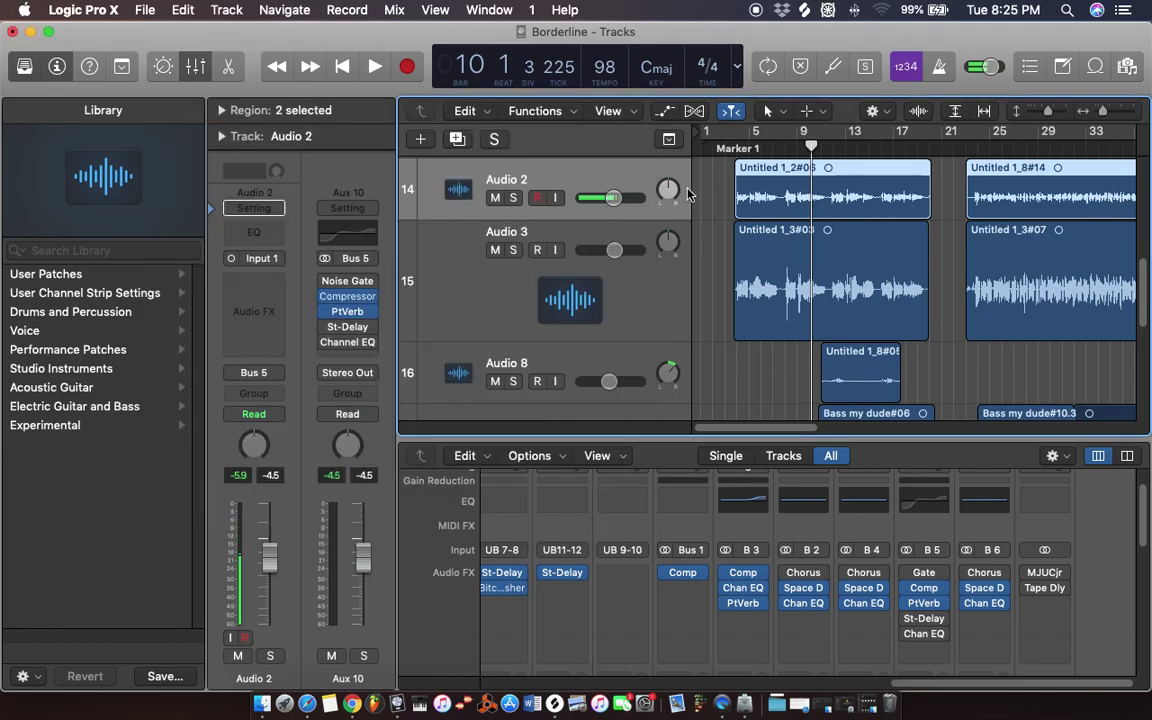
- Audition the soloed Audio 2 and Audio 3 vocals from bar 3 with compression and reverb, and clear the solos
click(733, 147)
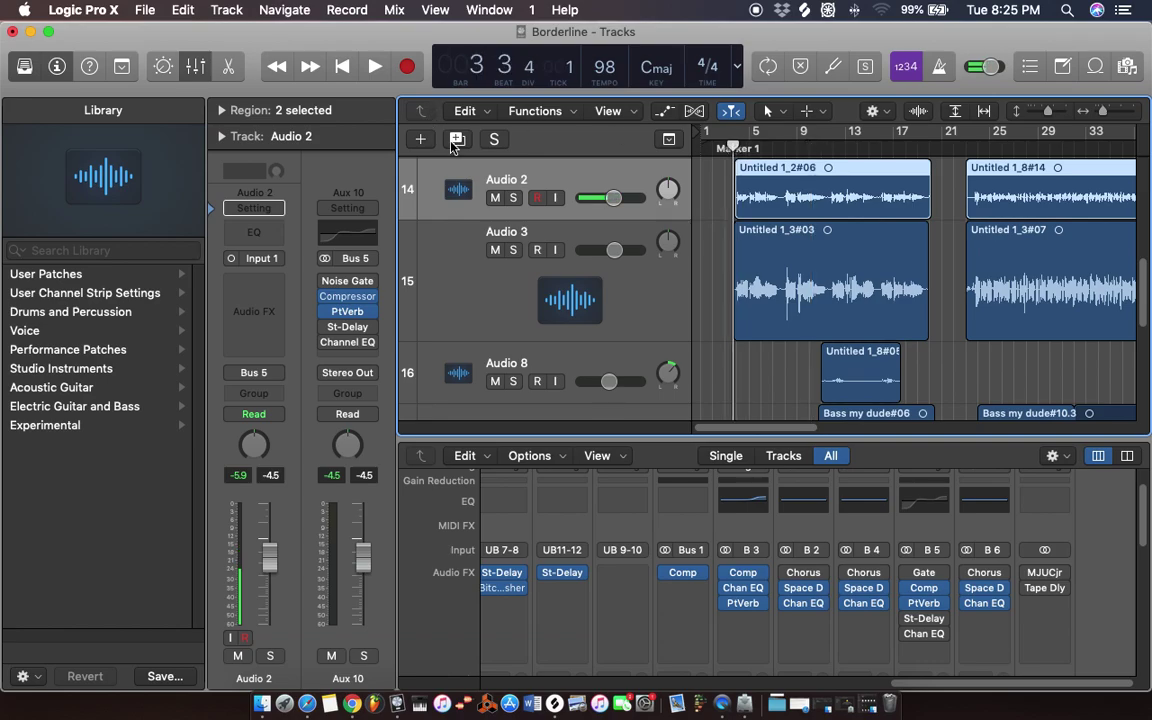
click(497, 140)
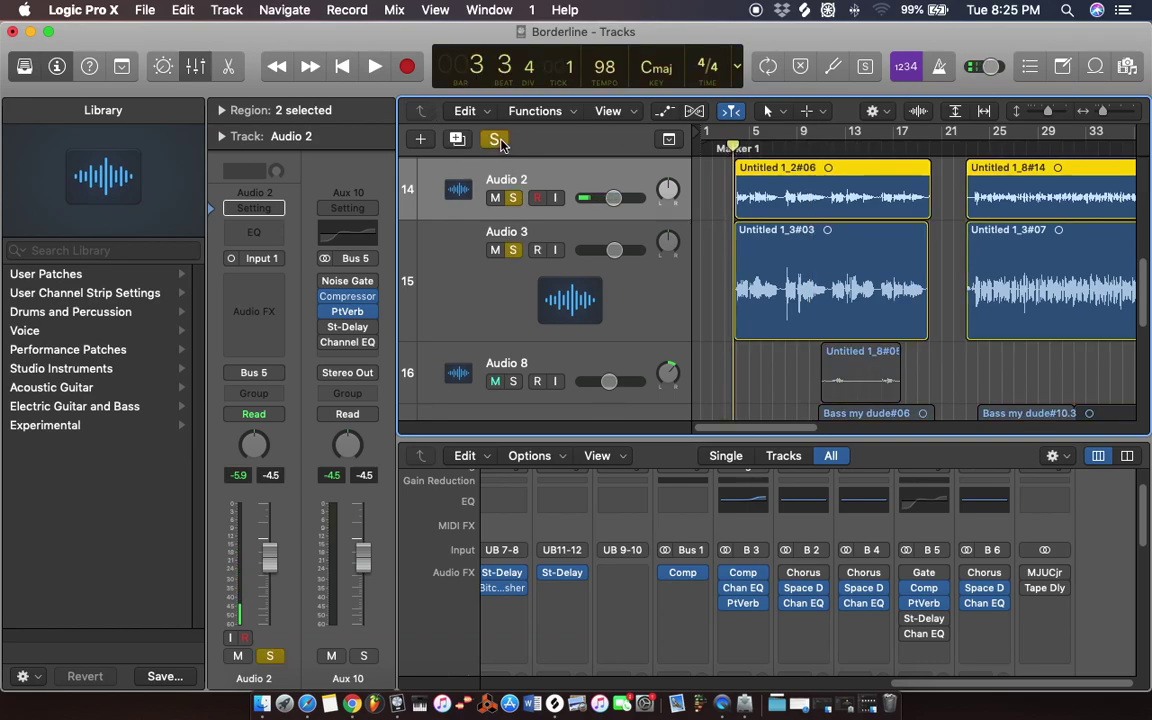
key(space)
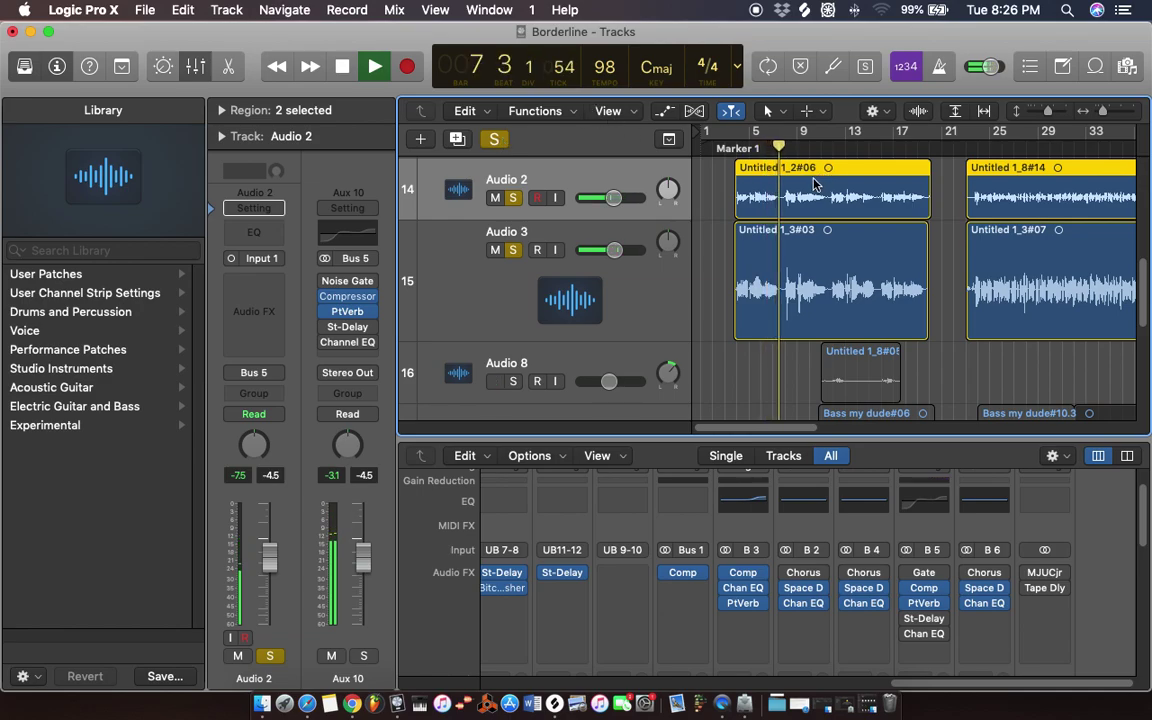
key(space)
click(494, 139)
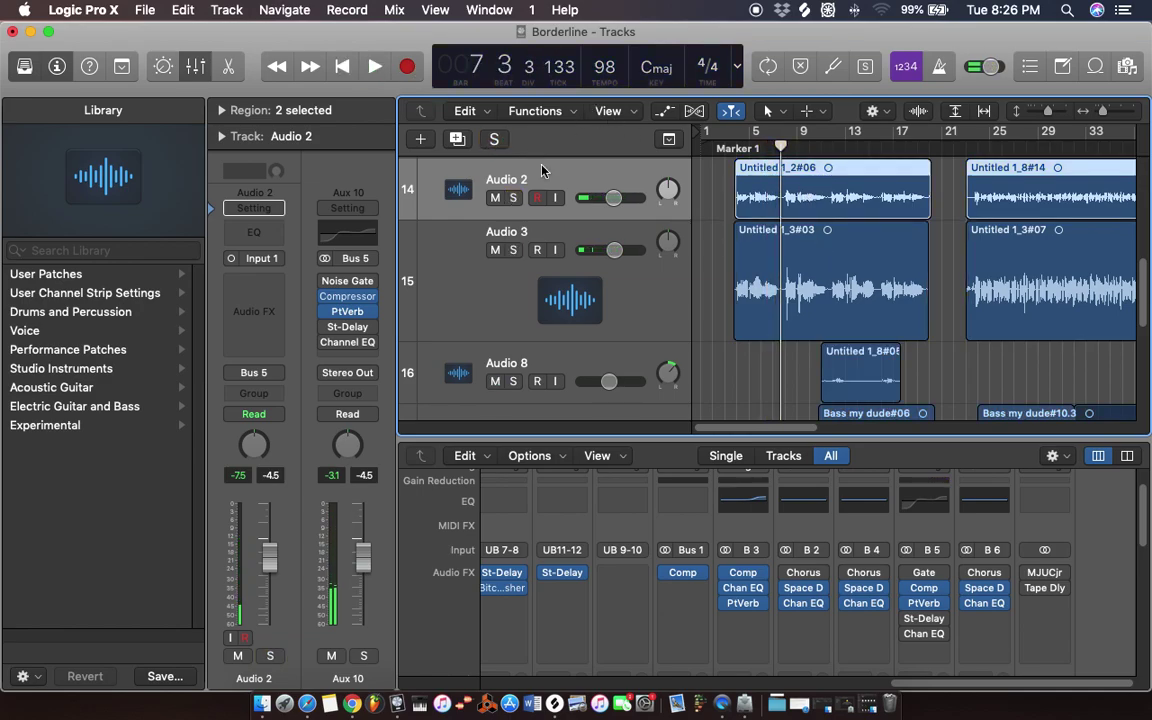
- Locate Stereo Delay among the delay plug-ins and switch it on in the Bus 5 aux channel
mouse_move(943, 625)
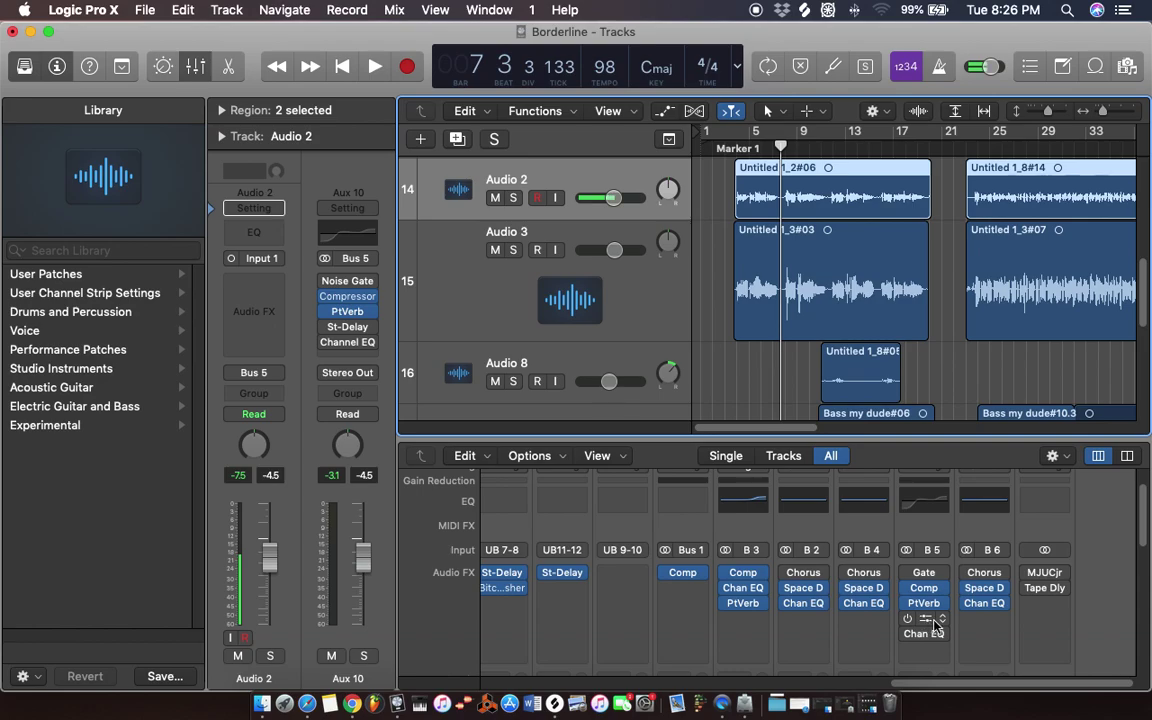
click(927, 620)
mouse_move(934, 491)
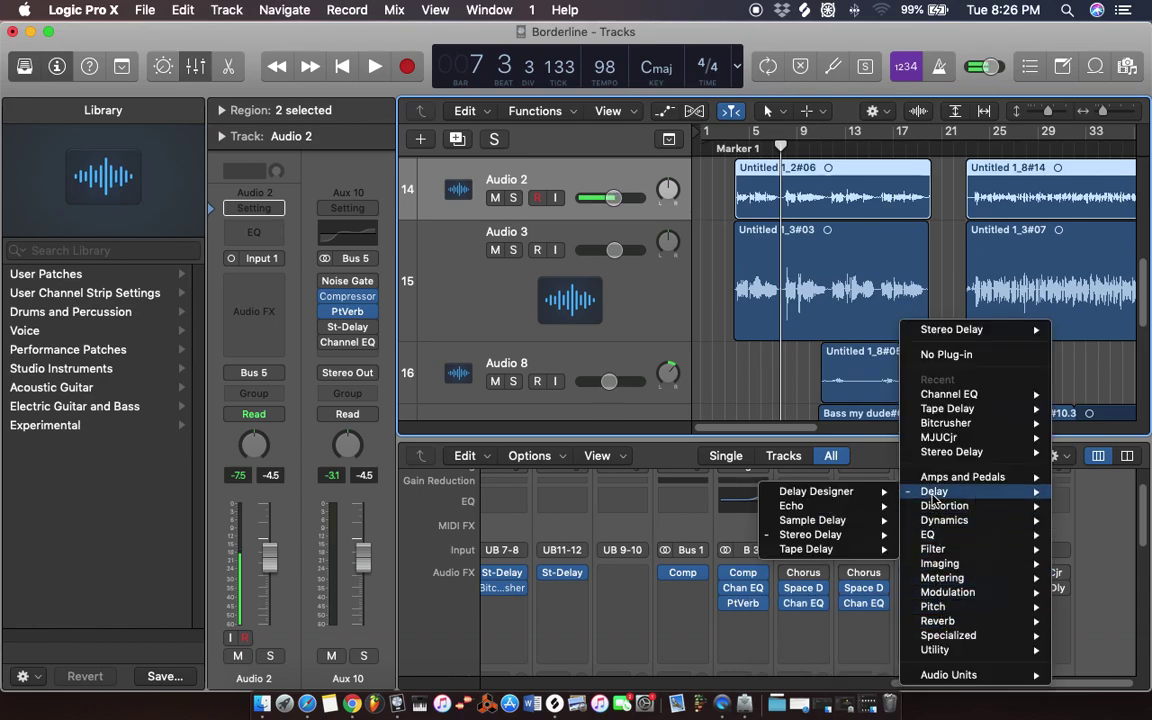
mouse_move(810, 534)
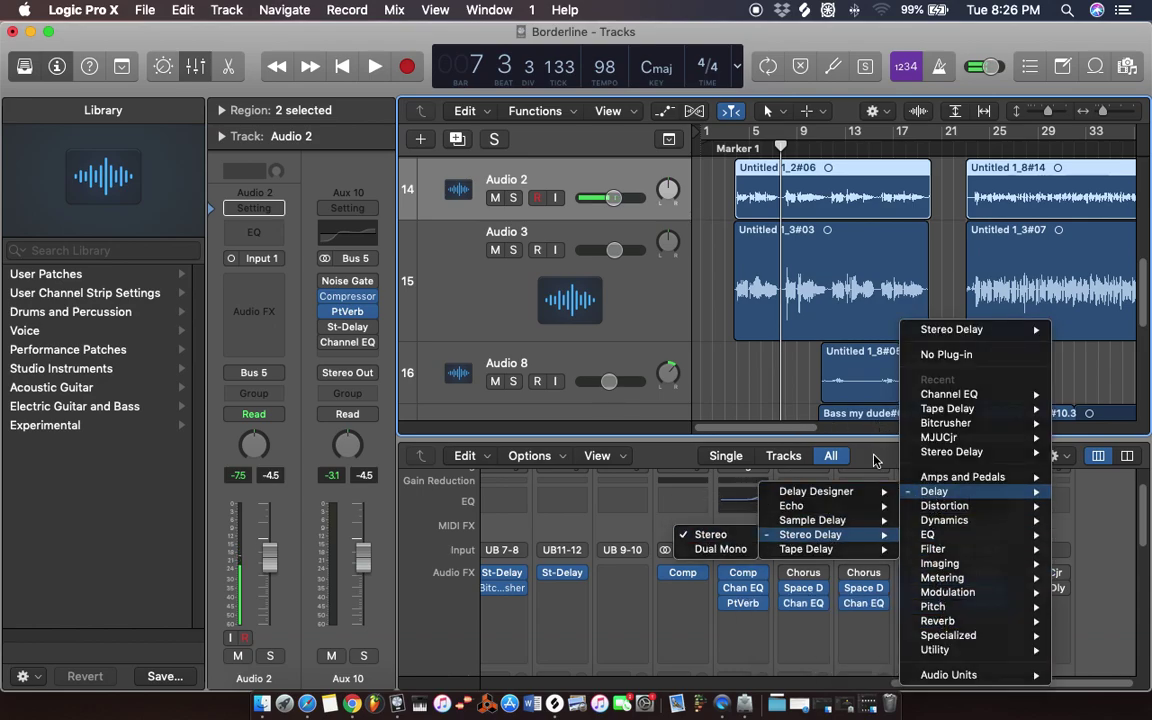
click(710, 534)
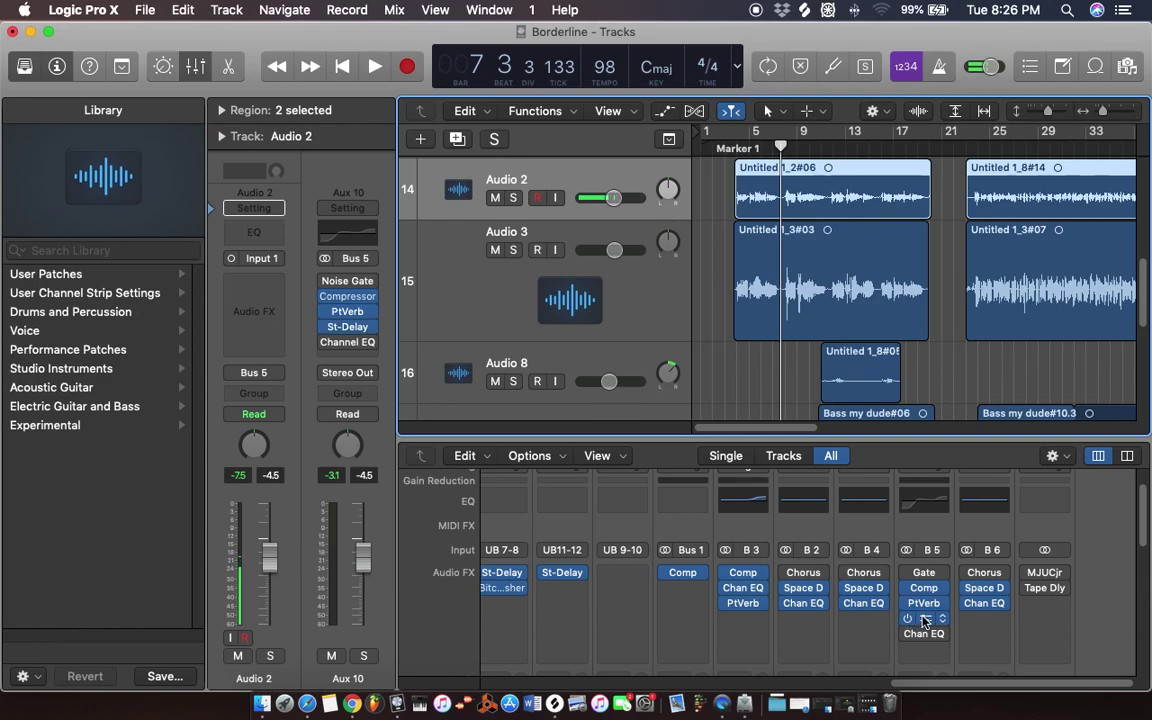
- Set the Bus 5 Stereo Delay's output mix to 34% for the left and 33% for the right
click(924, 620)
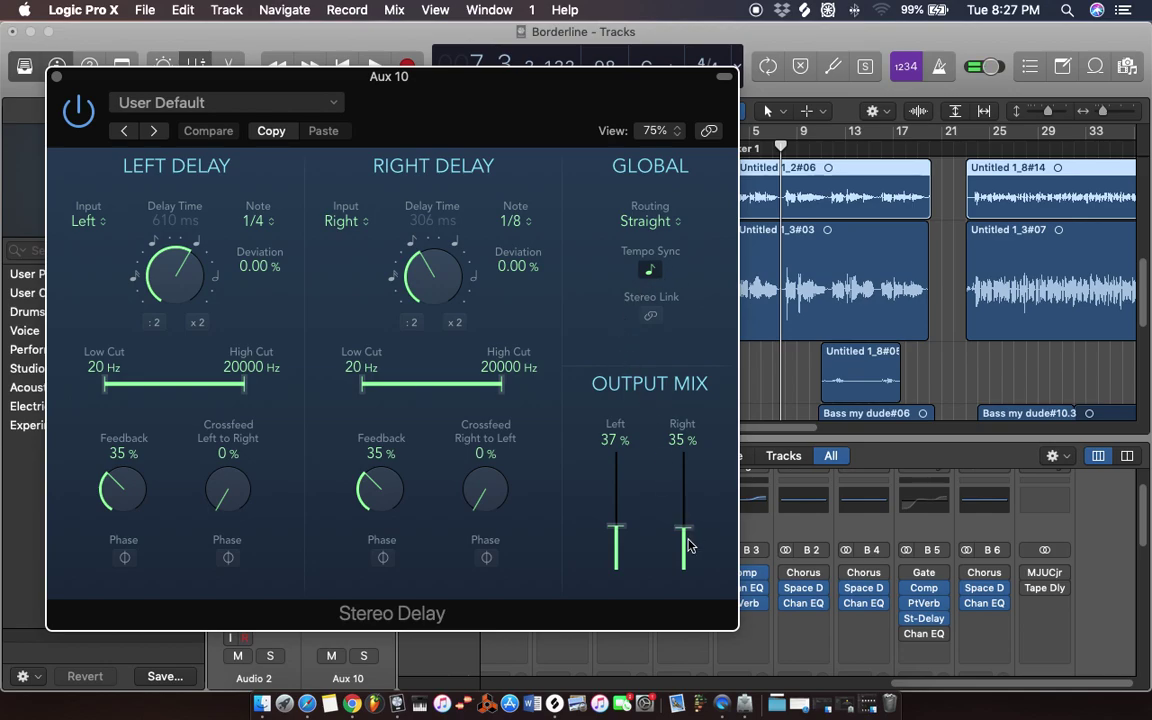
drag(687, 527, 627, 535)
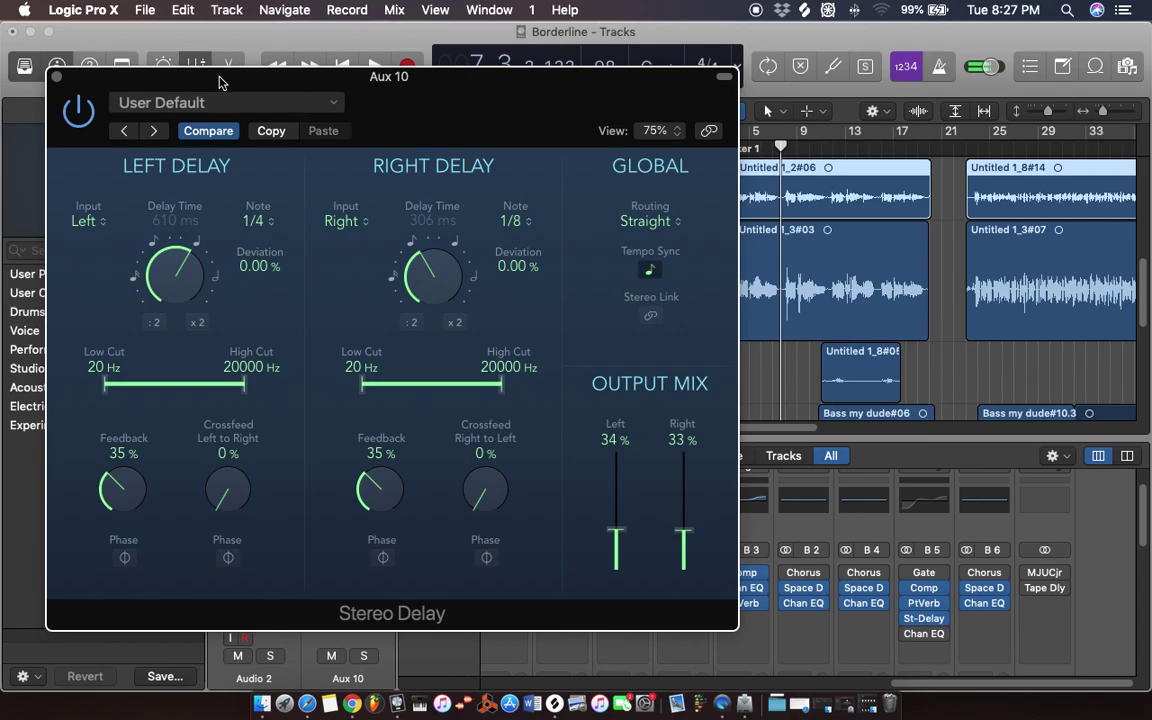
click(56, 77)
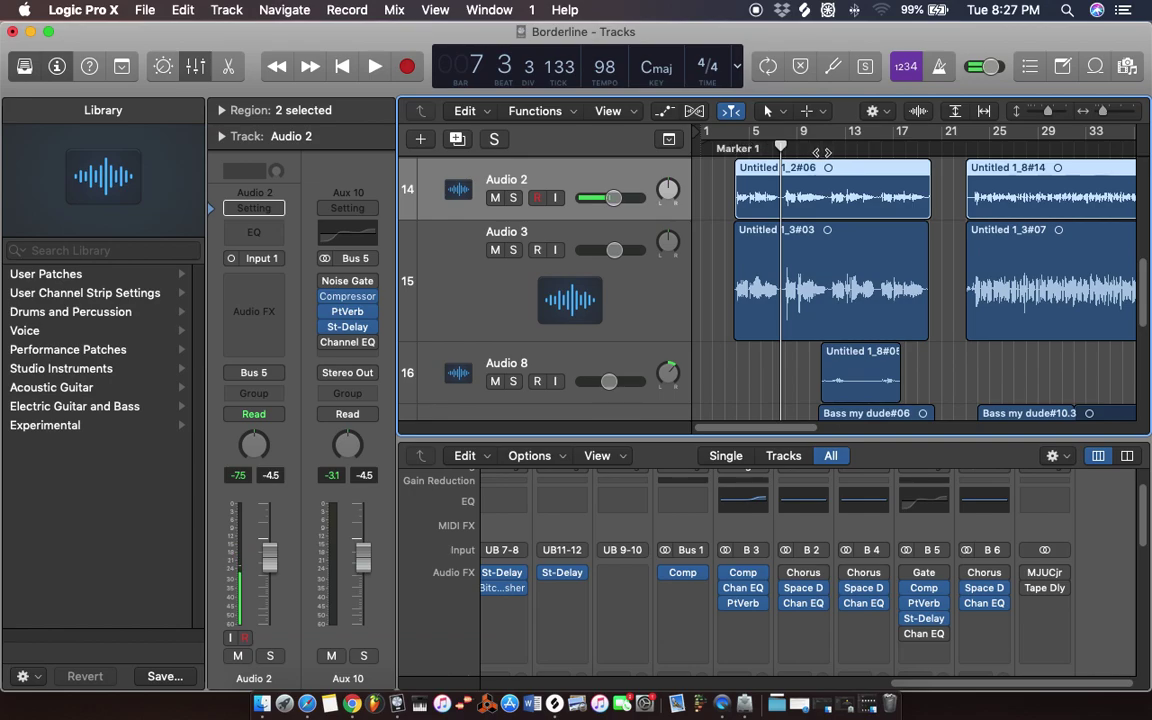
- Audition the soloed Audio 2 and Audio 3 vocals from bar 11, add Audio 8 to the solo, and clear the solos
click(821, 148)
drag(826, 148, 822, 148)
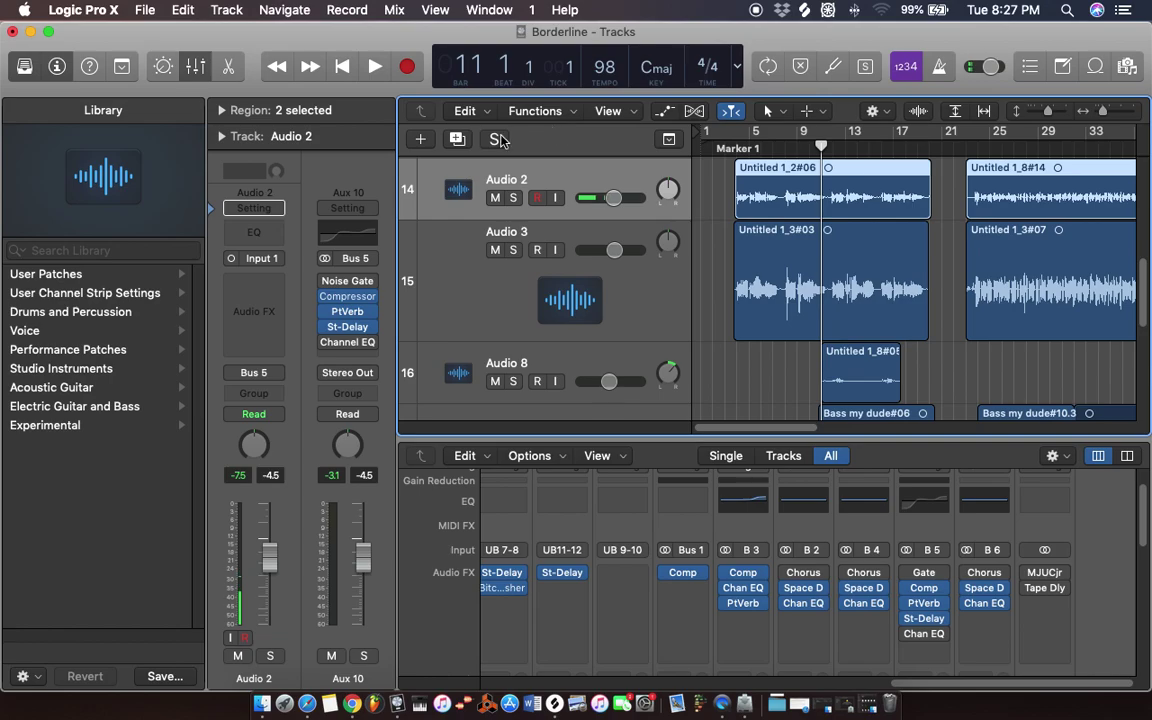
click(497, 139)
key(space)
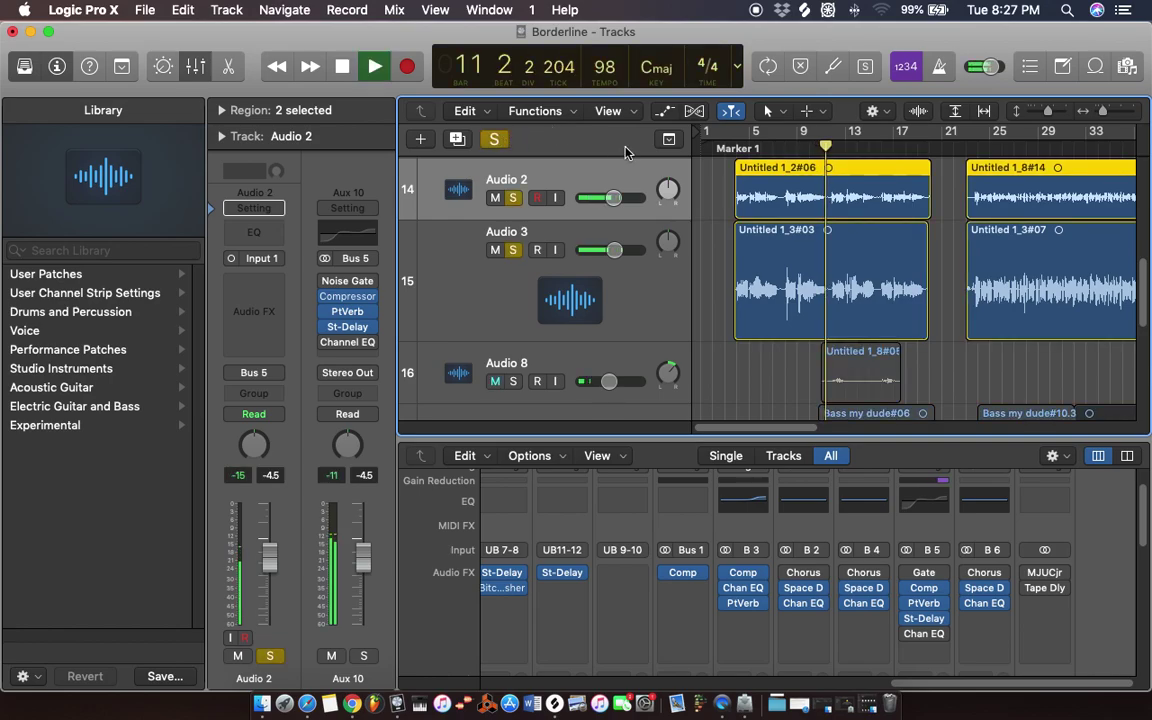
click(512, 381)
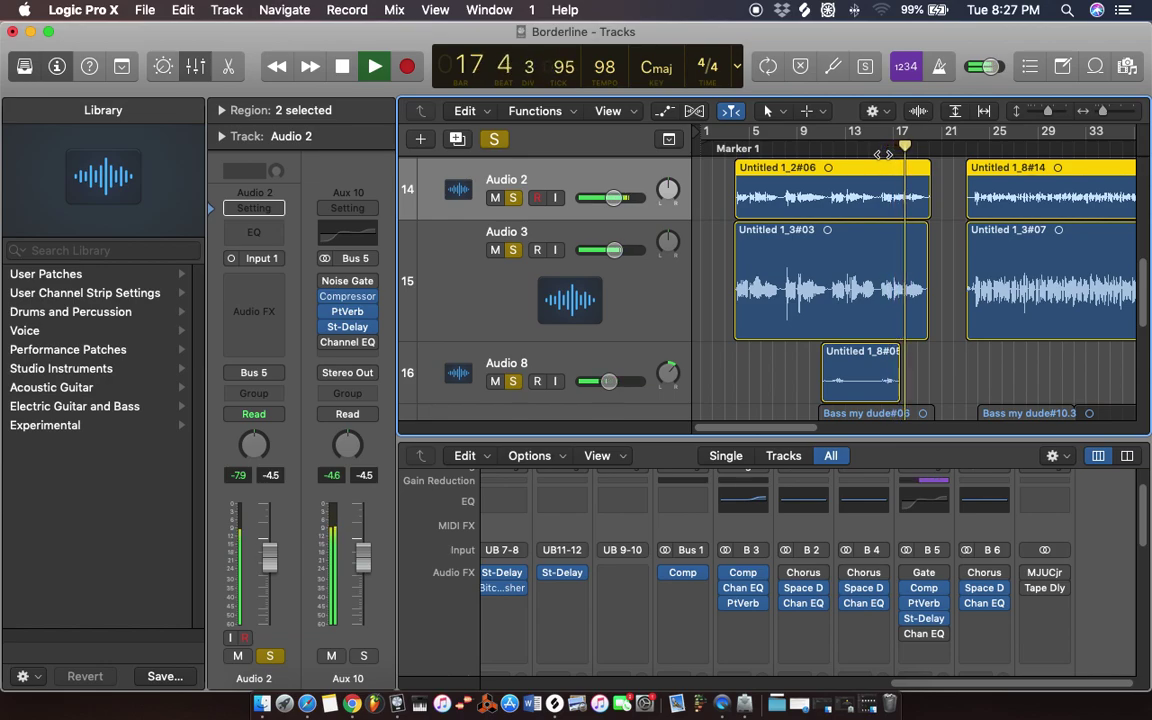
key(space)
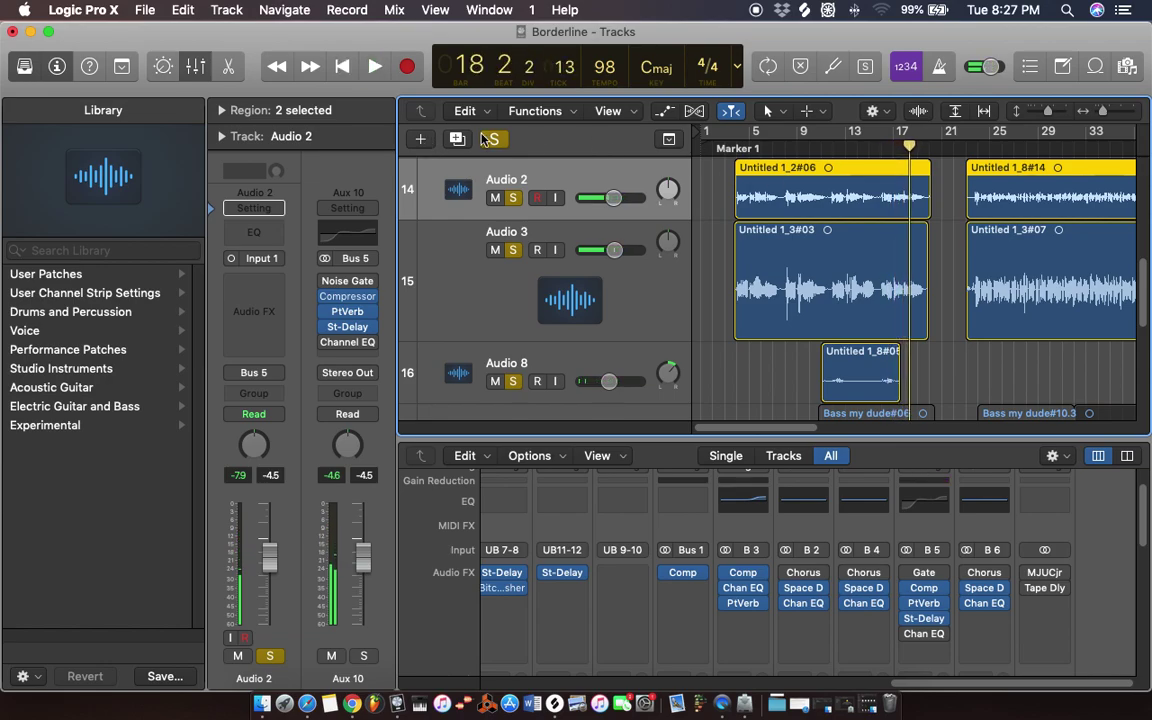
click(489, 139)
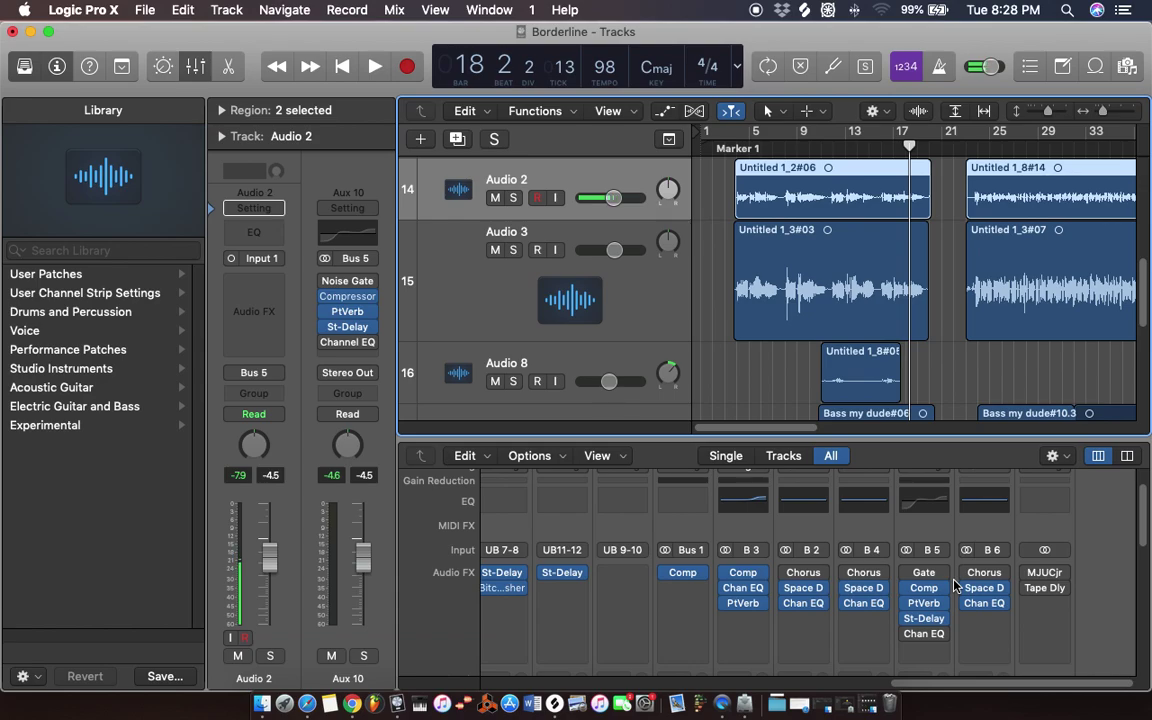
- Switch on the Bus 5 Channel EQ and set its low shelf to 83 Hz, -21.5 dB and high shelf to 4750 Hz, +5.0 dB
mouse_move(920, 634)
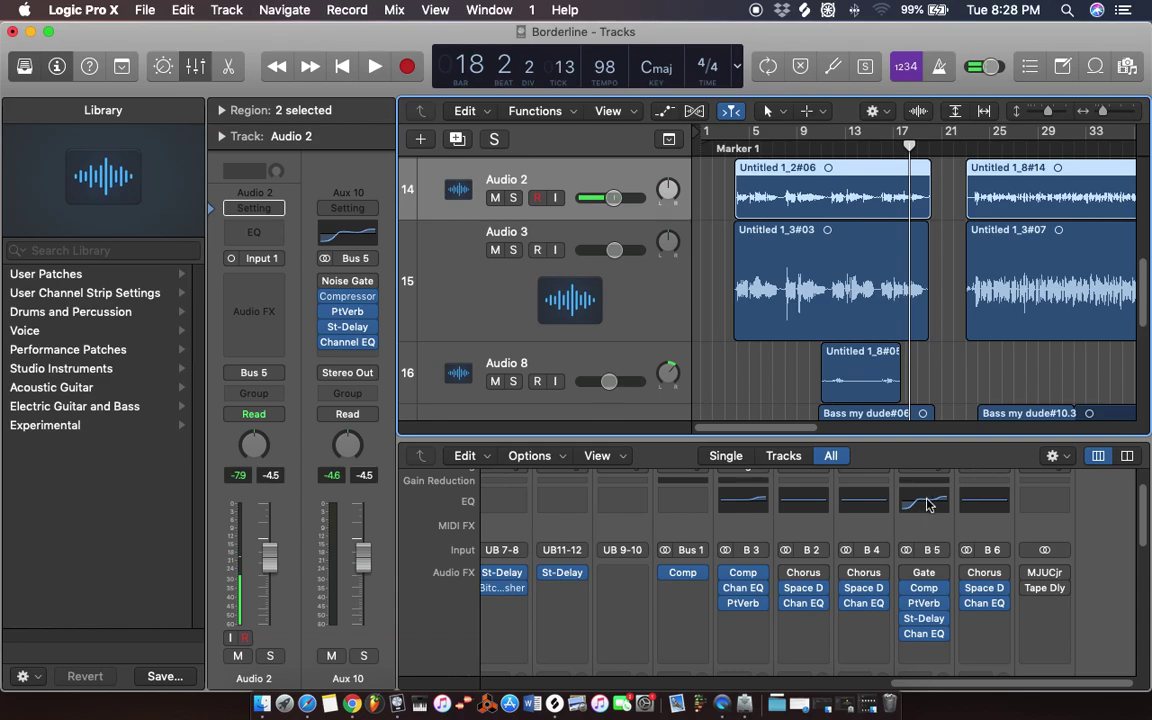
click(924, 497)
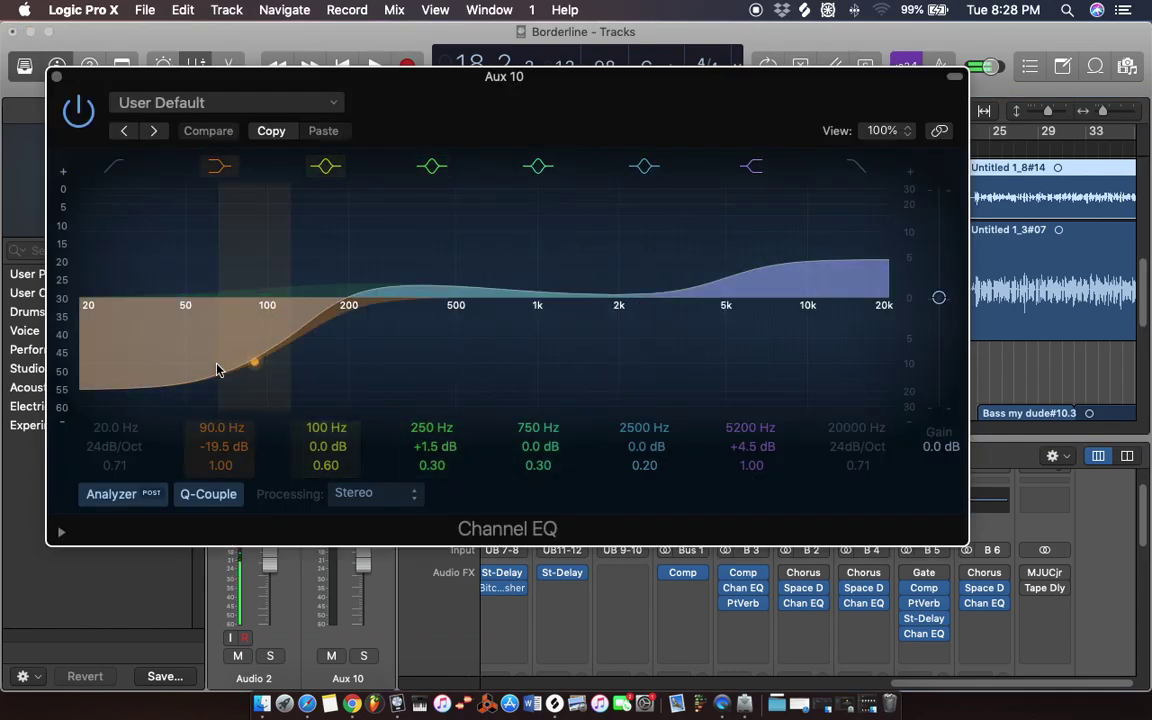
drag(253, 369, 244, 380)
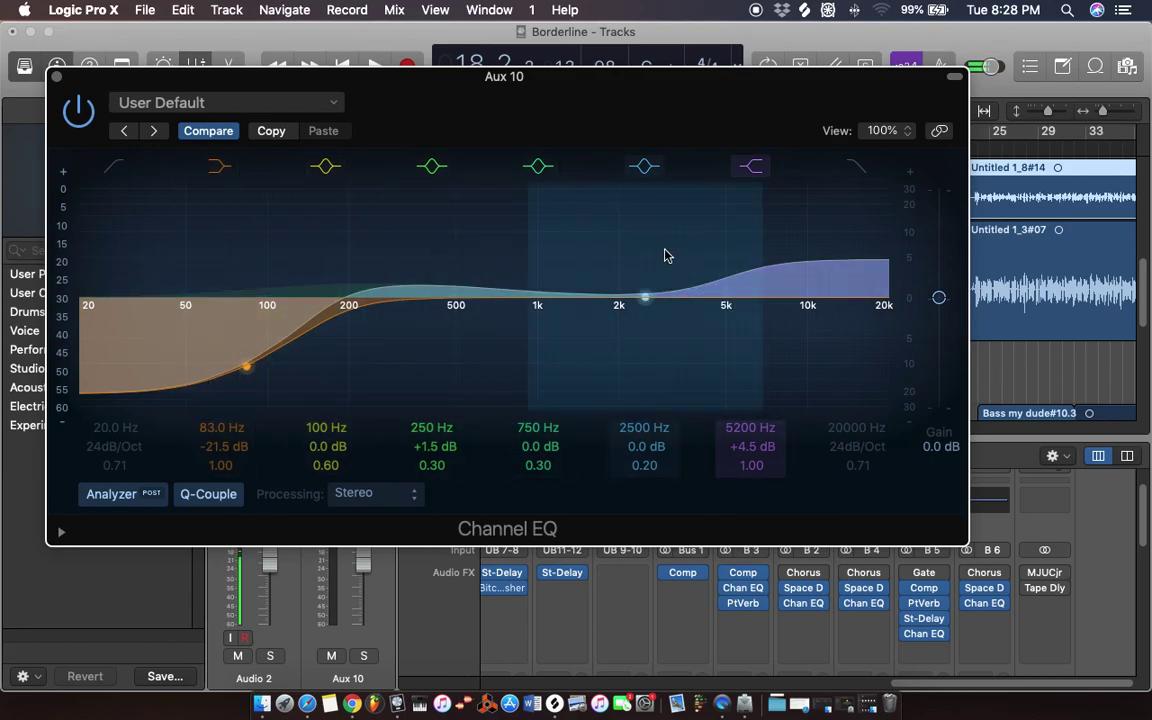
mouse_move(733, 281)
mouse_down()
mouse_move(730, 267)
mouse_move(731, 299)
mouse_move(730, 267)
mouse_move(719, 274)
mouse_up()
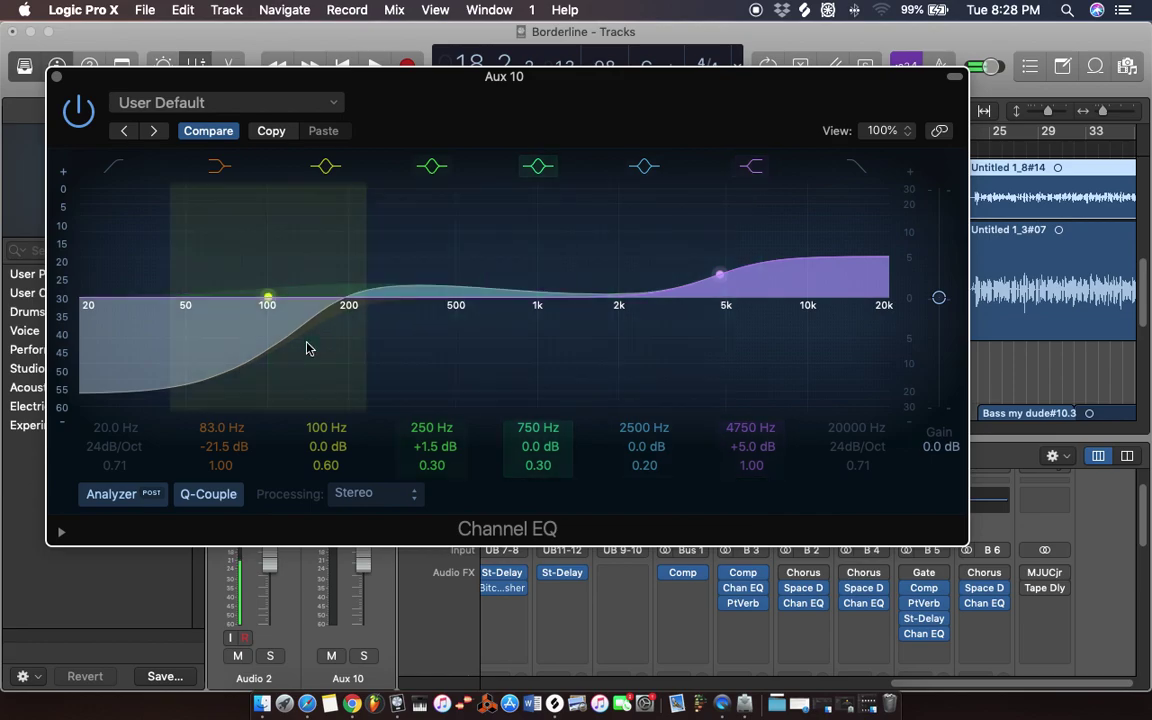
click(58, 78)
- Solo Audio 2, Audio 3 and Audio 8 again and play the equalized vocals from bar 11
click(745, 148)
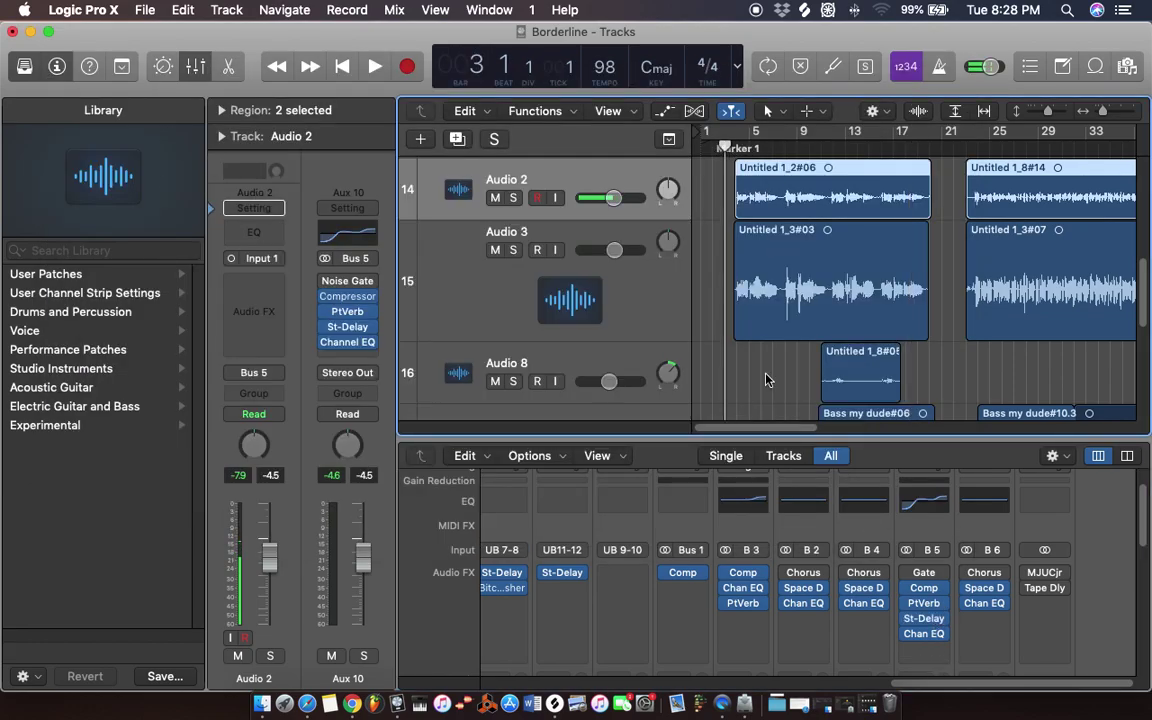
click(496, 140)
drag(831, 148, 821, 148)
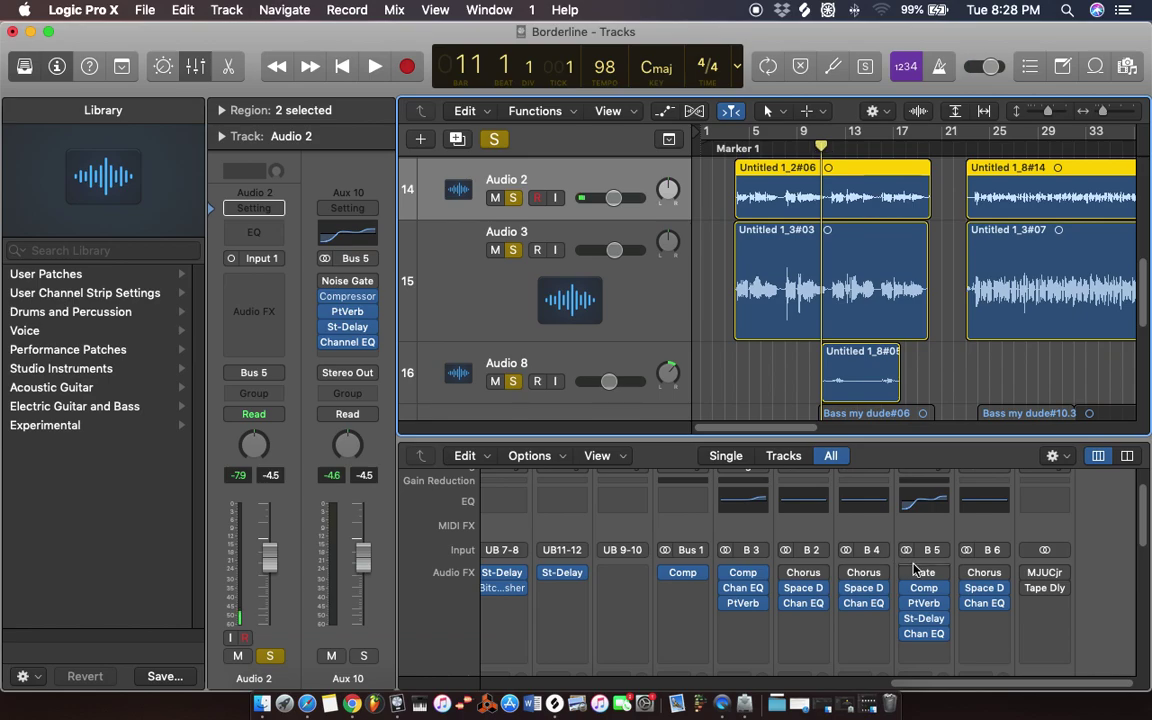
key(space)
- Set the Bus 5 Channel EQ's high shelf to 3800 Hz and +6.5 dB during playback, and clear the solos after listening
click(925, 502)
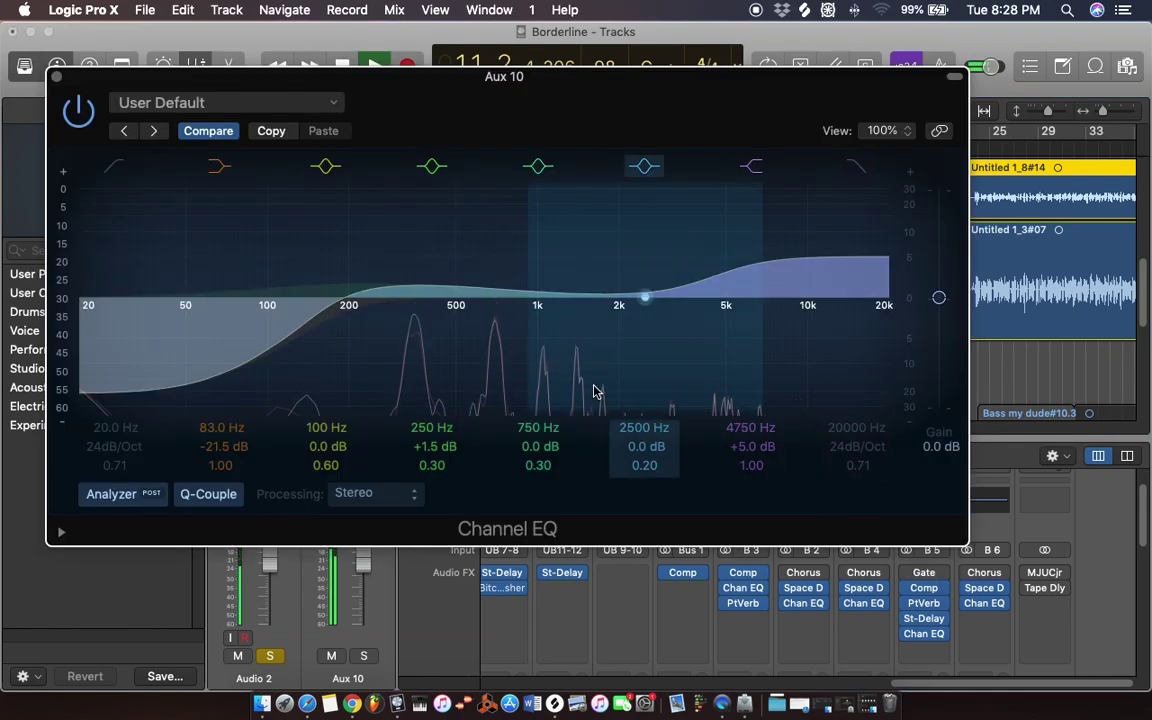
drag(720, 277, 688, 270)
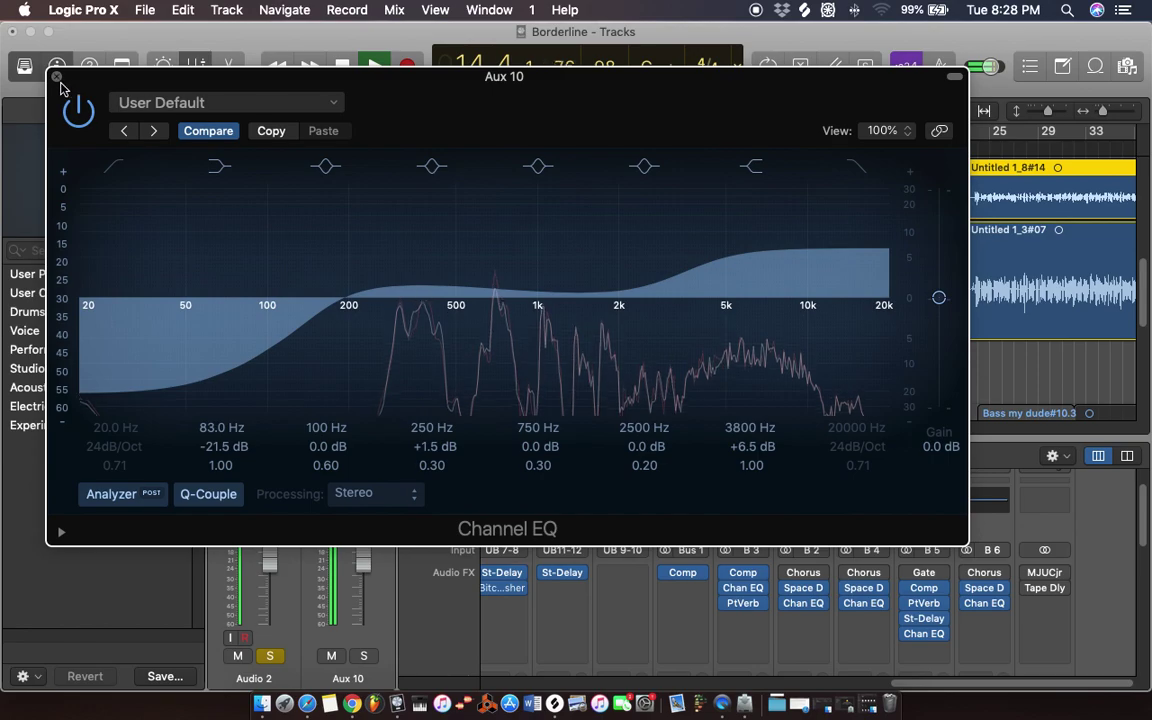
click(56, 76)
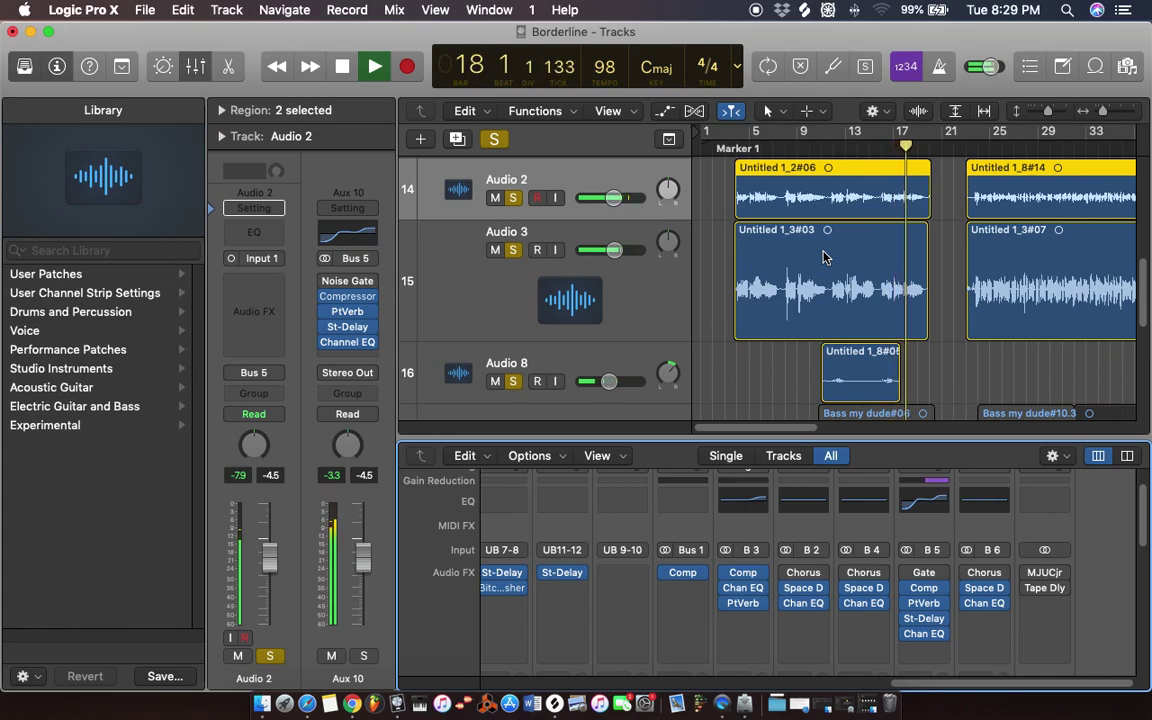
key(space)
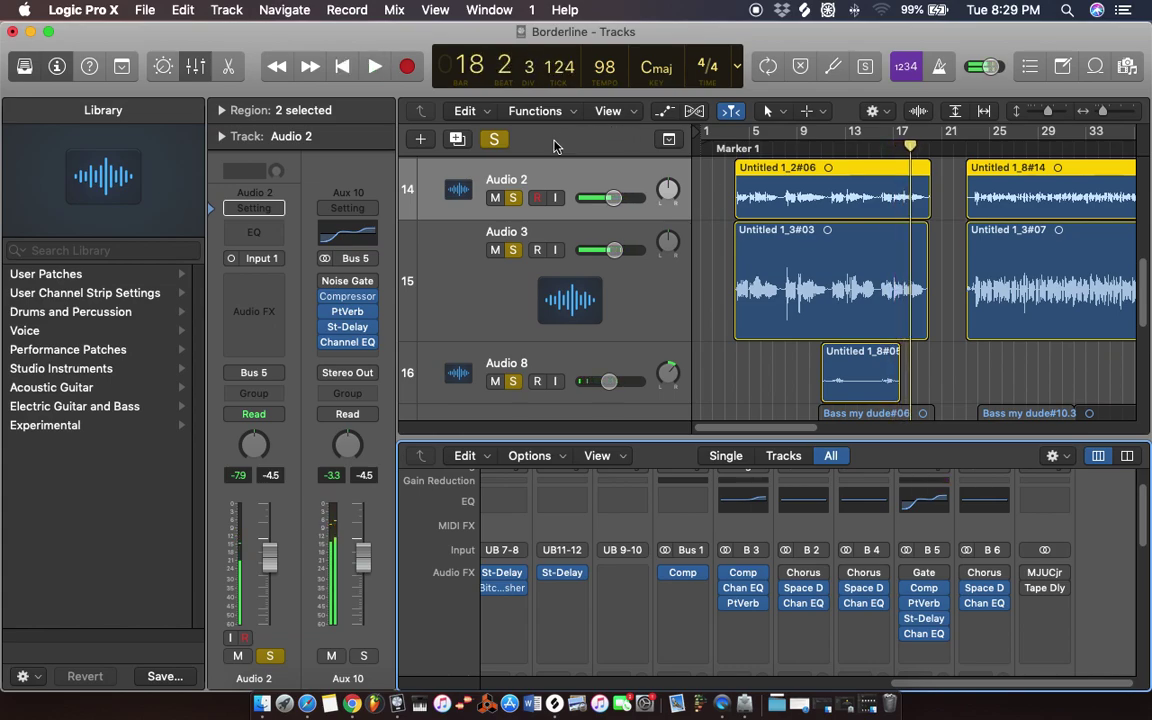
click(500, 140)
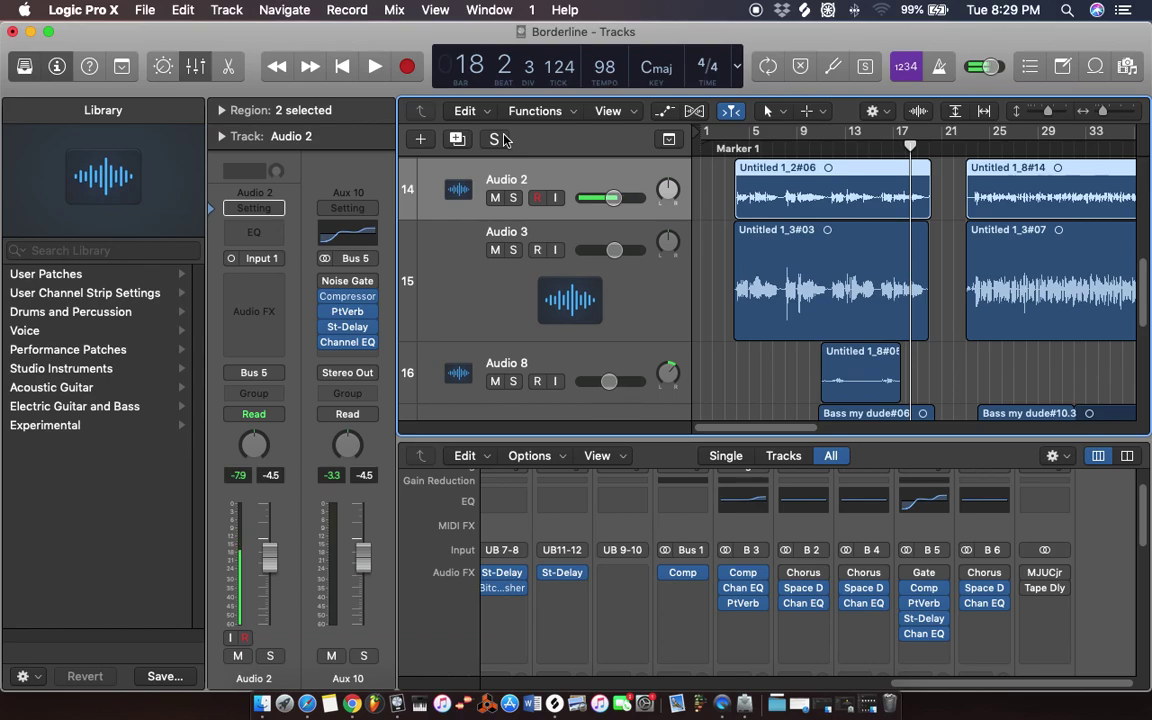
- Play the full mix from bar 22 with no tracks soloed
click(950, 148)
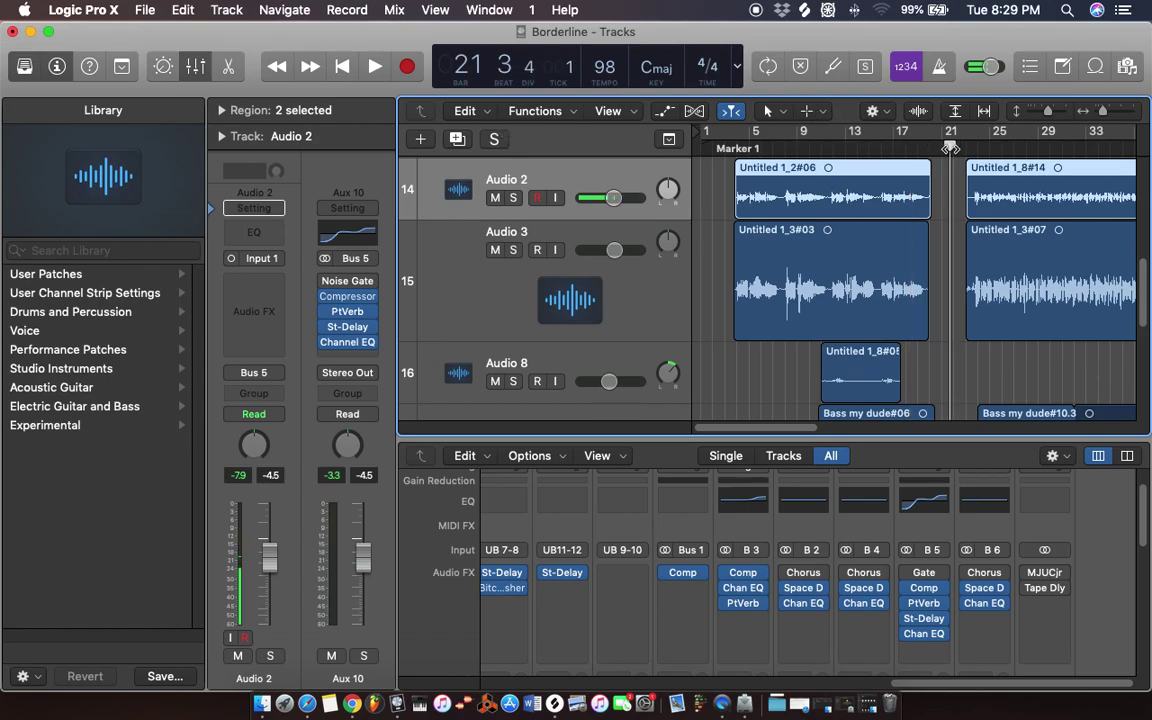
drag(950, 148, 955, 148)
key(period)
key(comma)
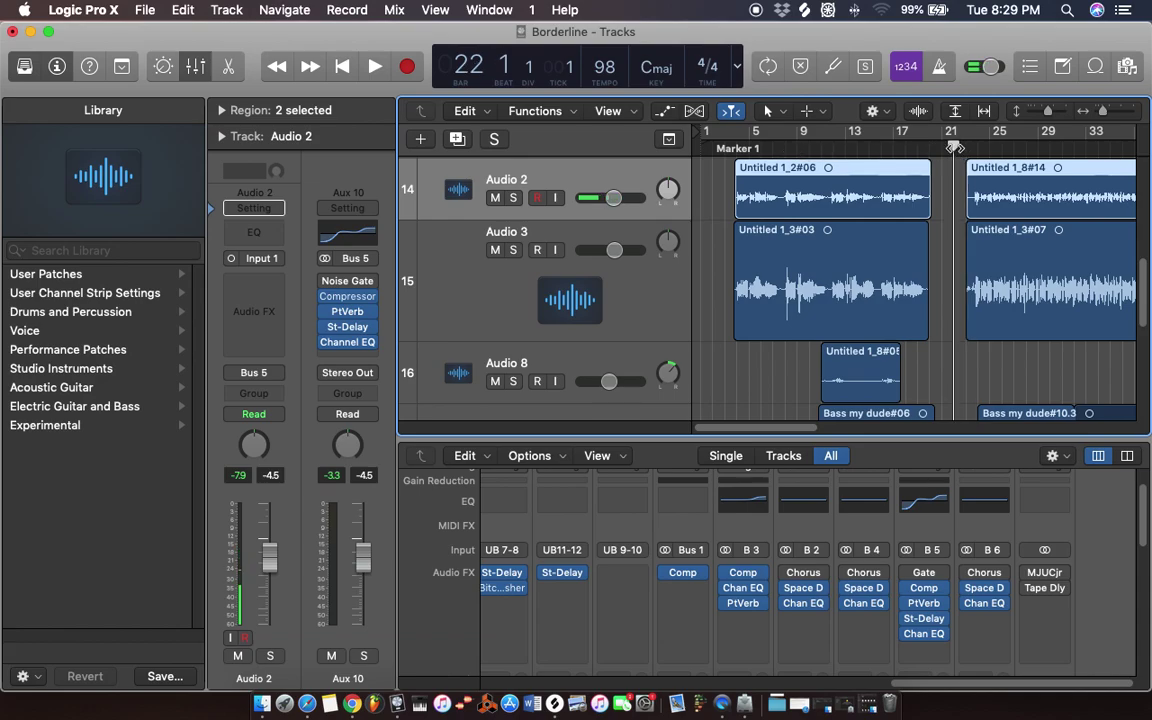
click(494, 139)
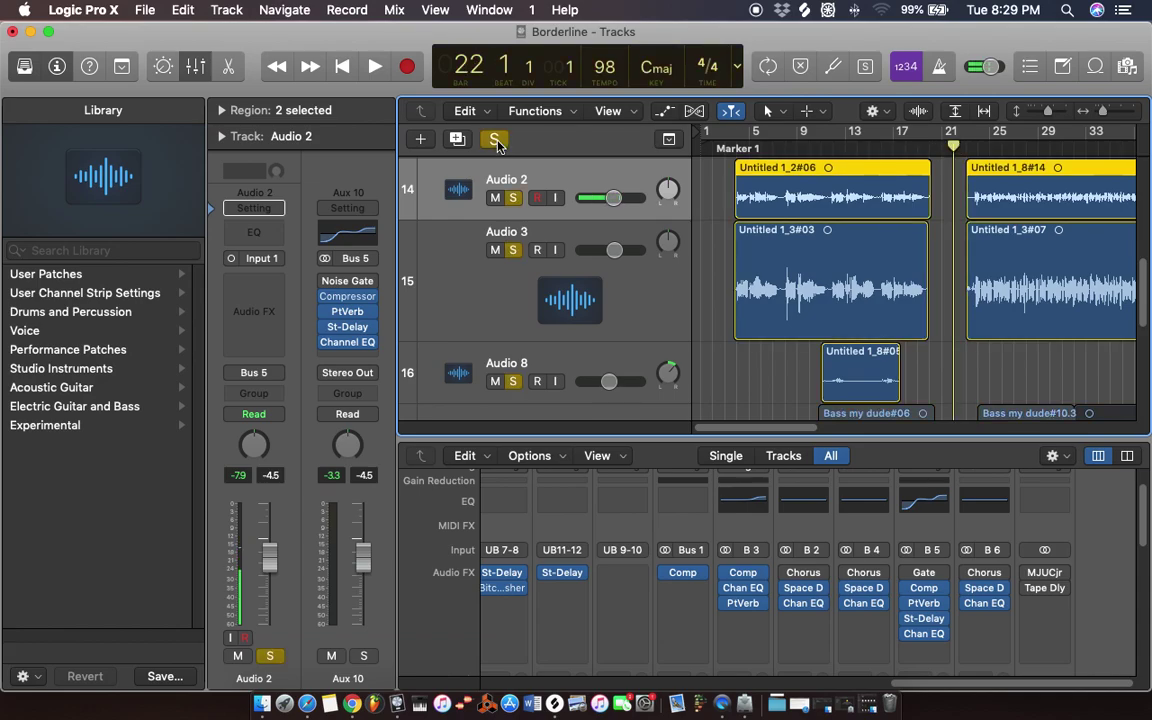
key(space)
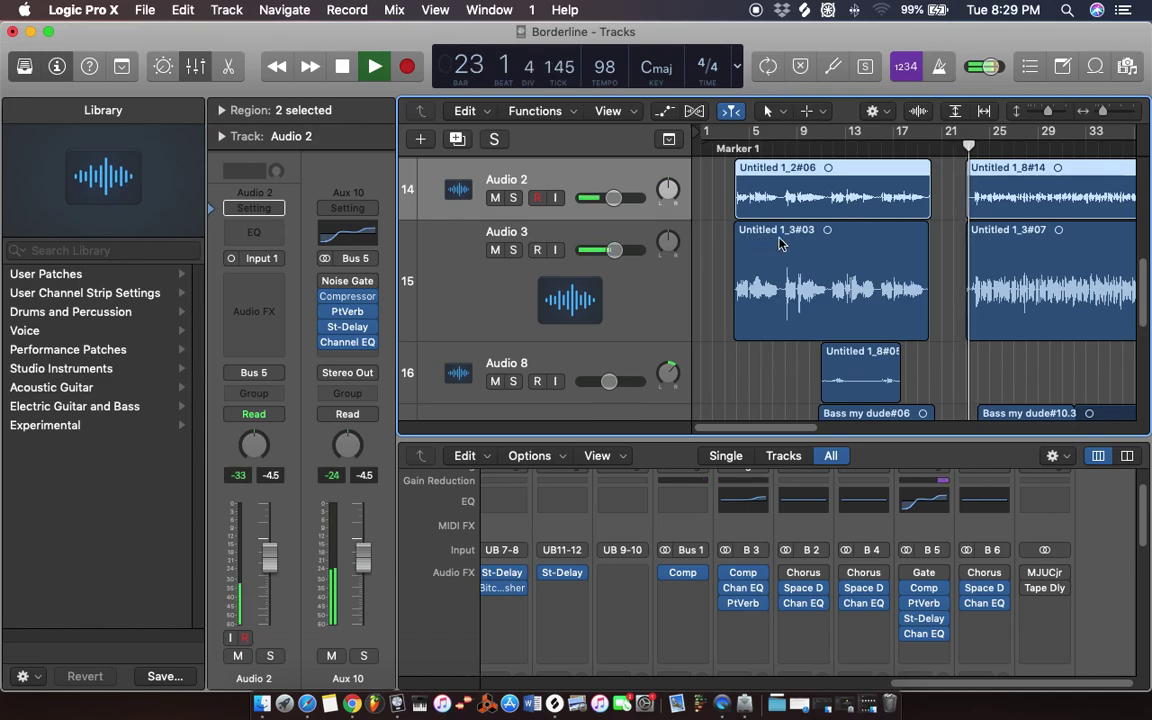
- Hide the mixer, look over the instrument and vocal tracks while the mix plays, and stop playback in bar 36
scroll(812, 250, down, 2)
scroll(812, 250, down, 3)
scroll(812, 250, up, 10)
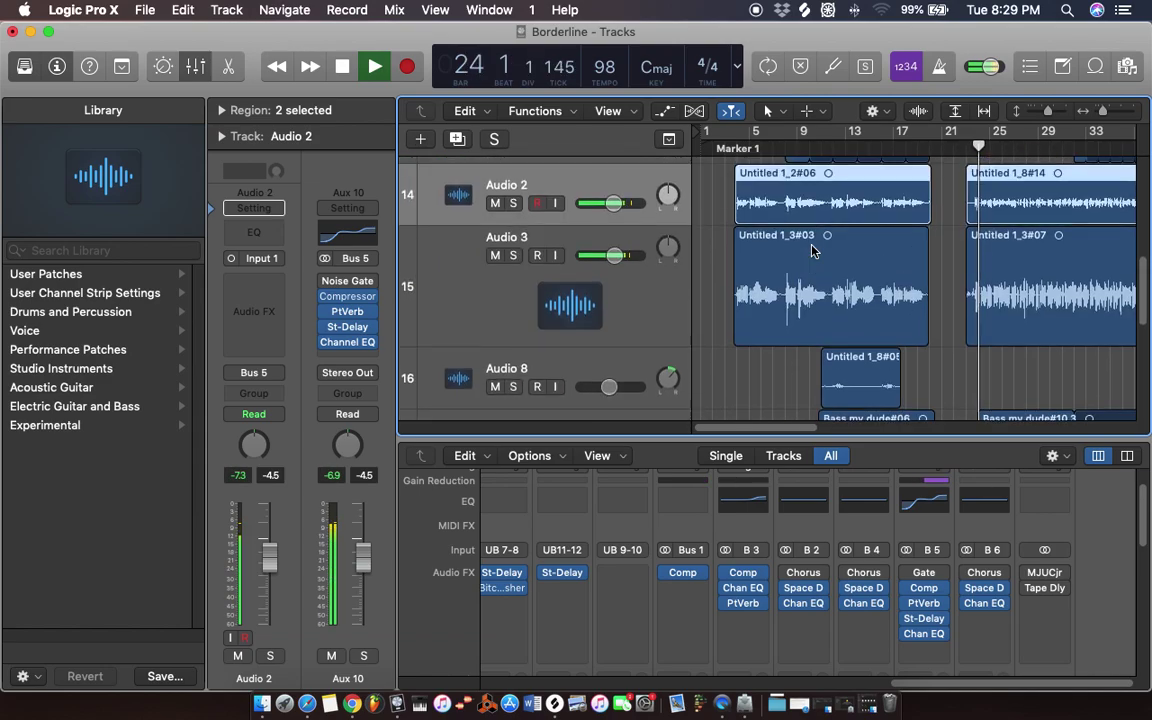
scroll(812, 250, down, 4)
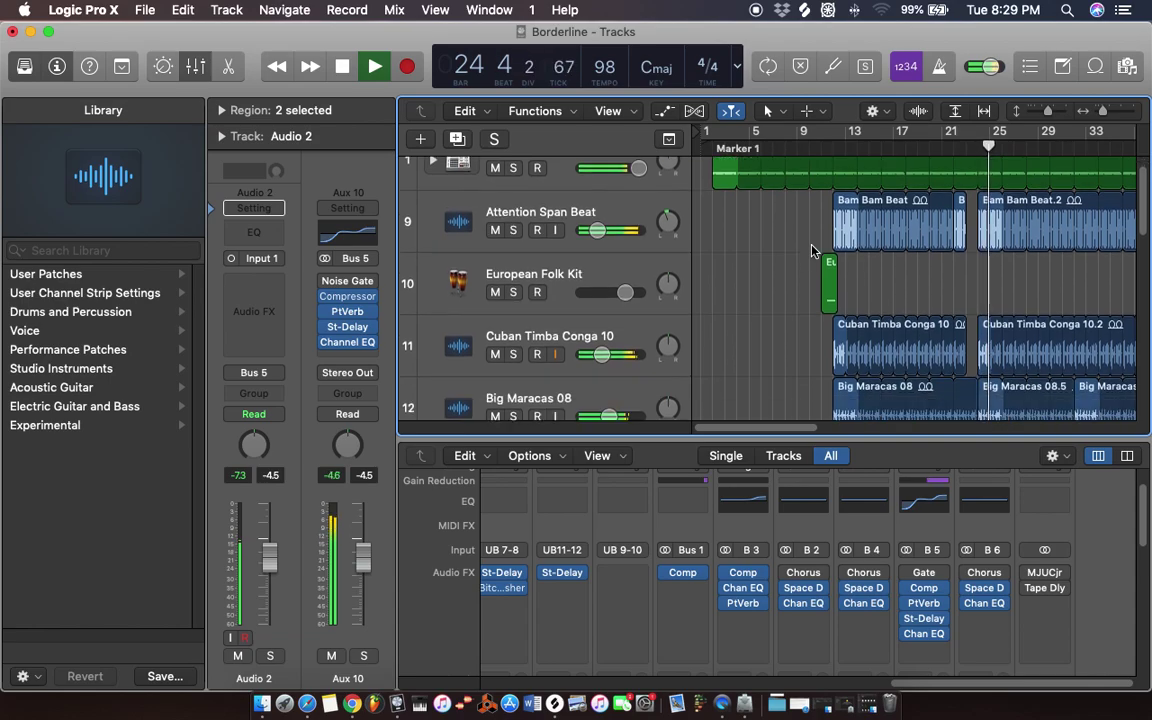
scroll(812, 250, down, 4)
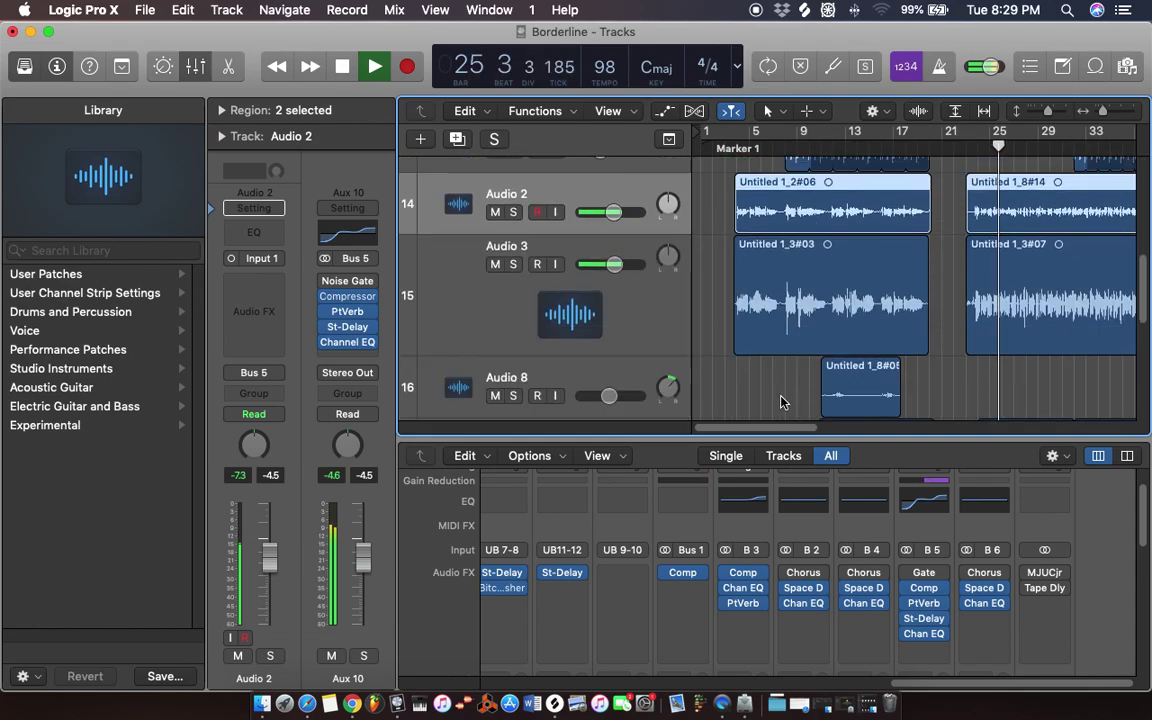
scroll(768, 413, down, 1)
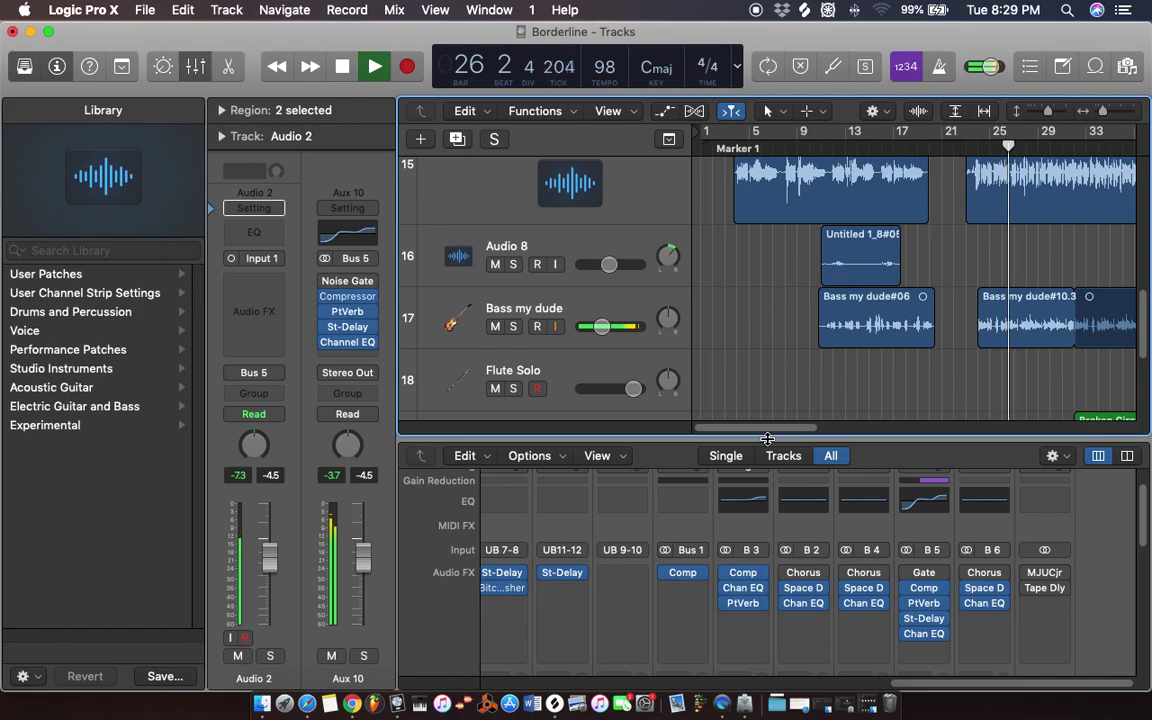
key(x)
scroll(760, 620, right, 5)
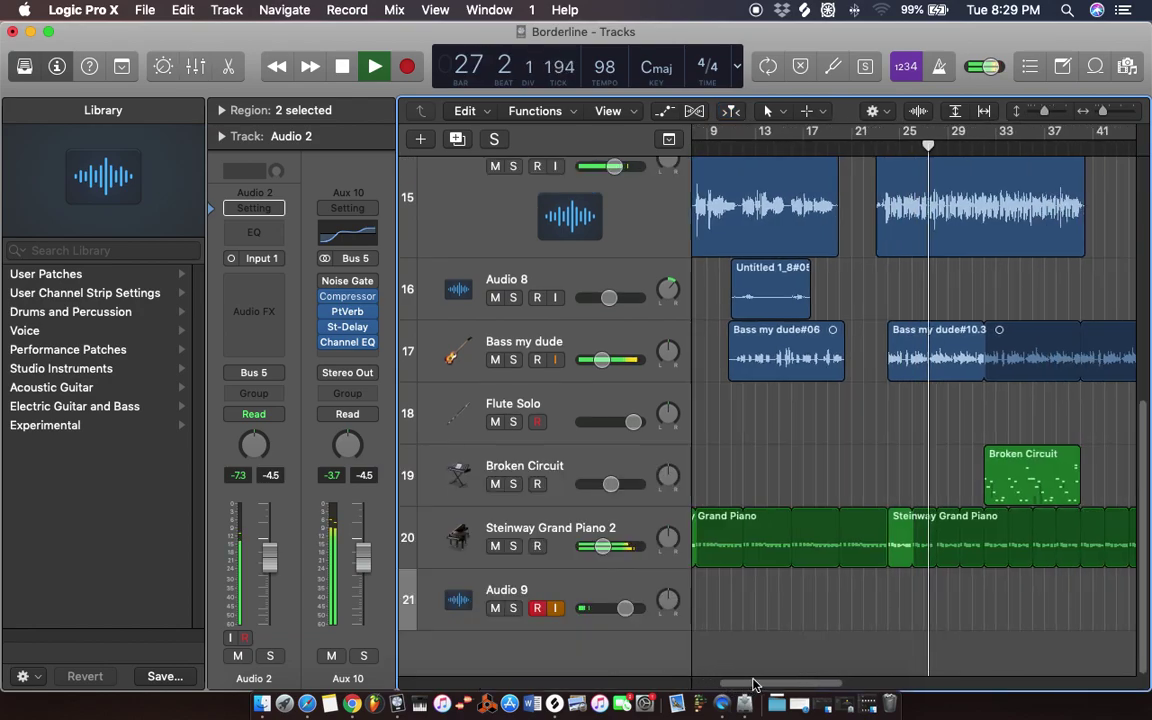
scroll(784, 610, up, 6)
scroll(784, 606, up, 2)
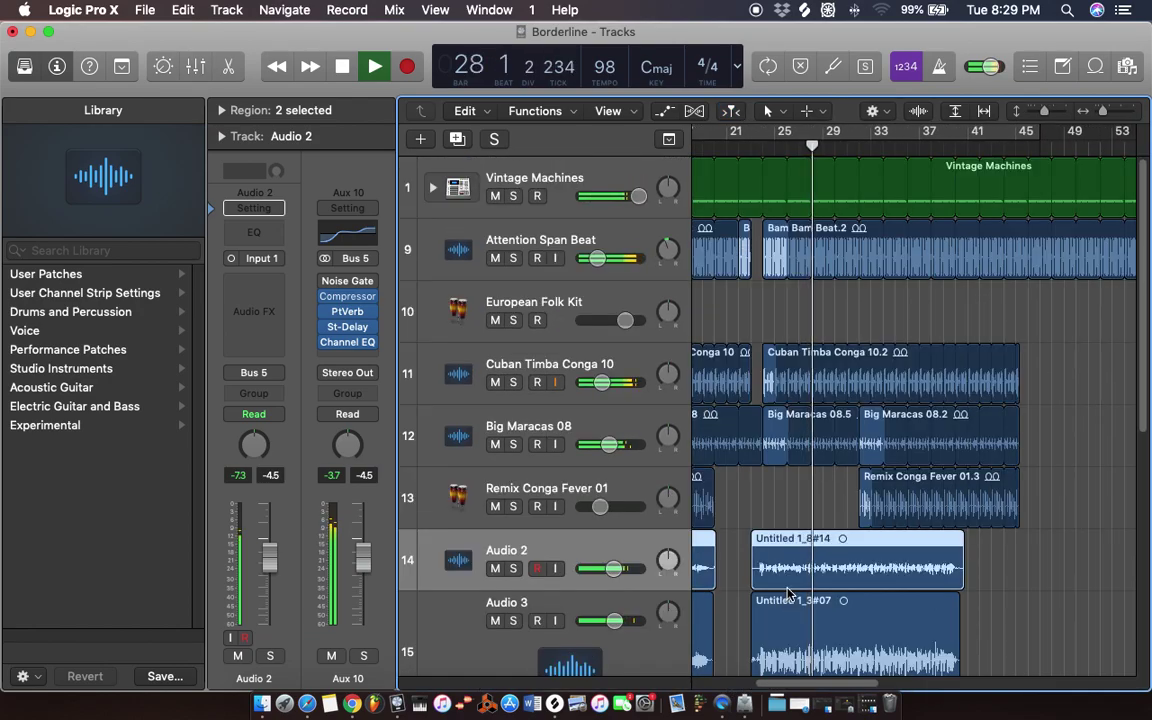
scroll(806, 498, down, 6)
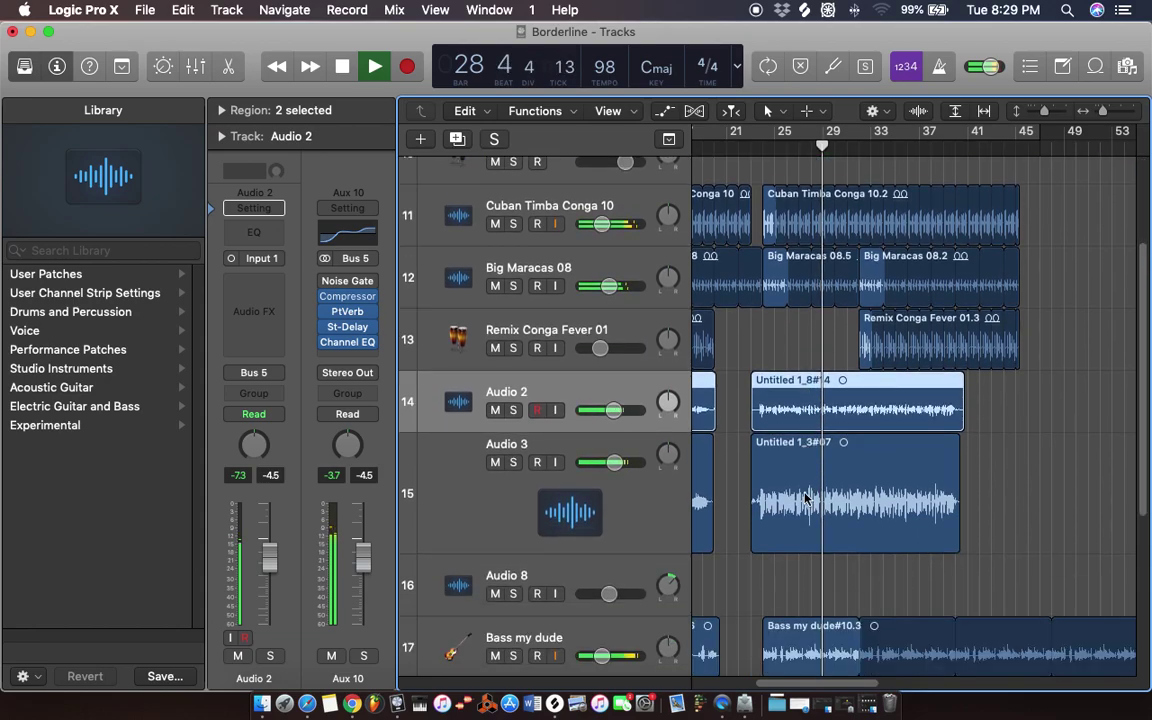
scroll(806, 498, down, 2)
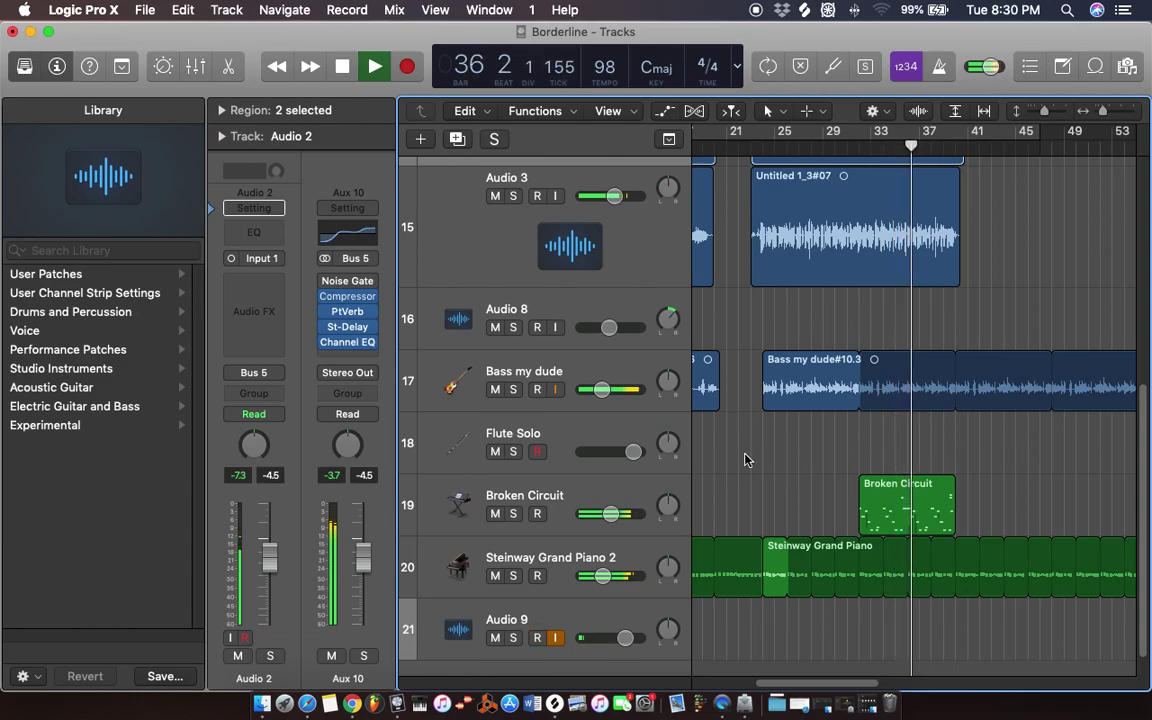
key(space)
scroll(836, 540, up, 10)
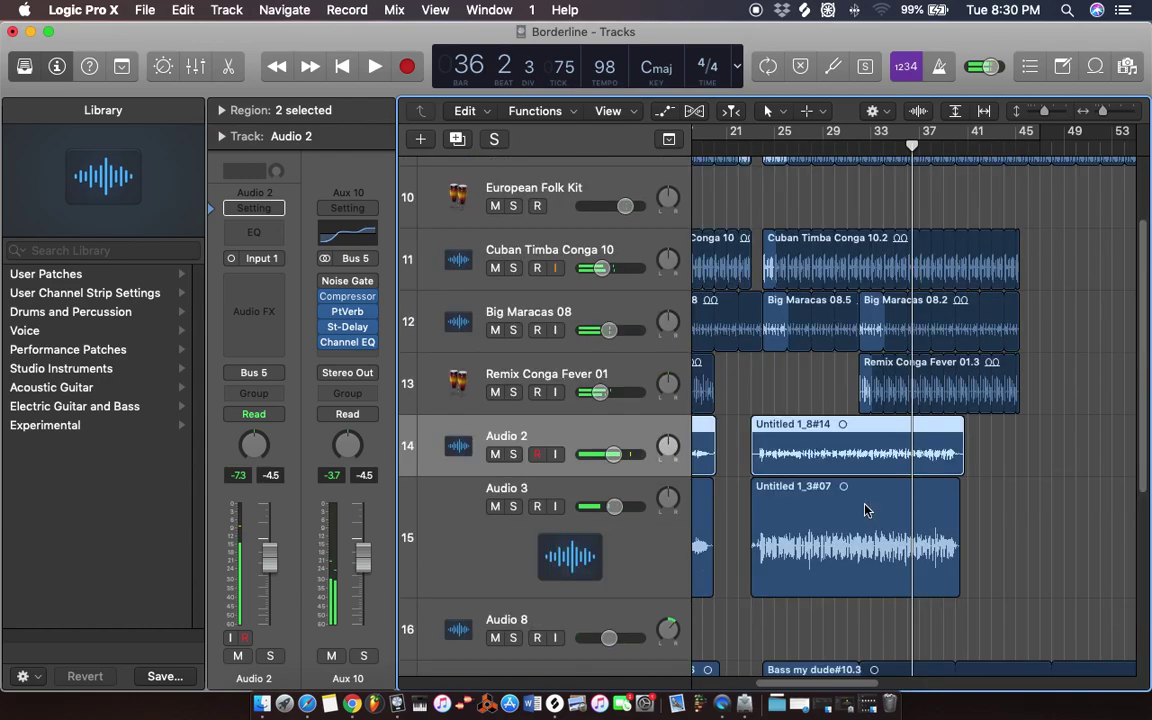
drag(825, 688, 779, 675)
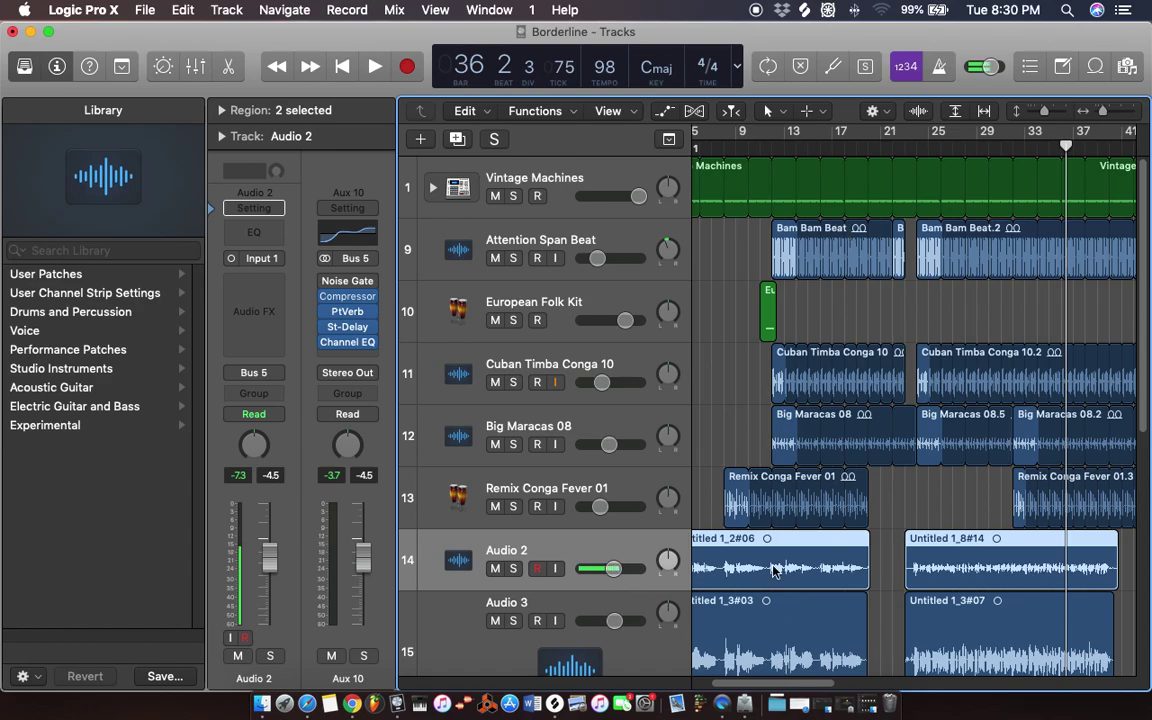
drag(770, 685, 816, 682)
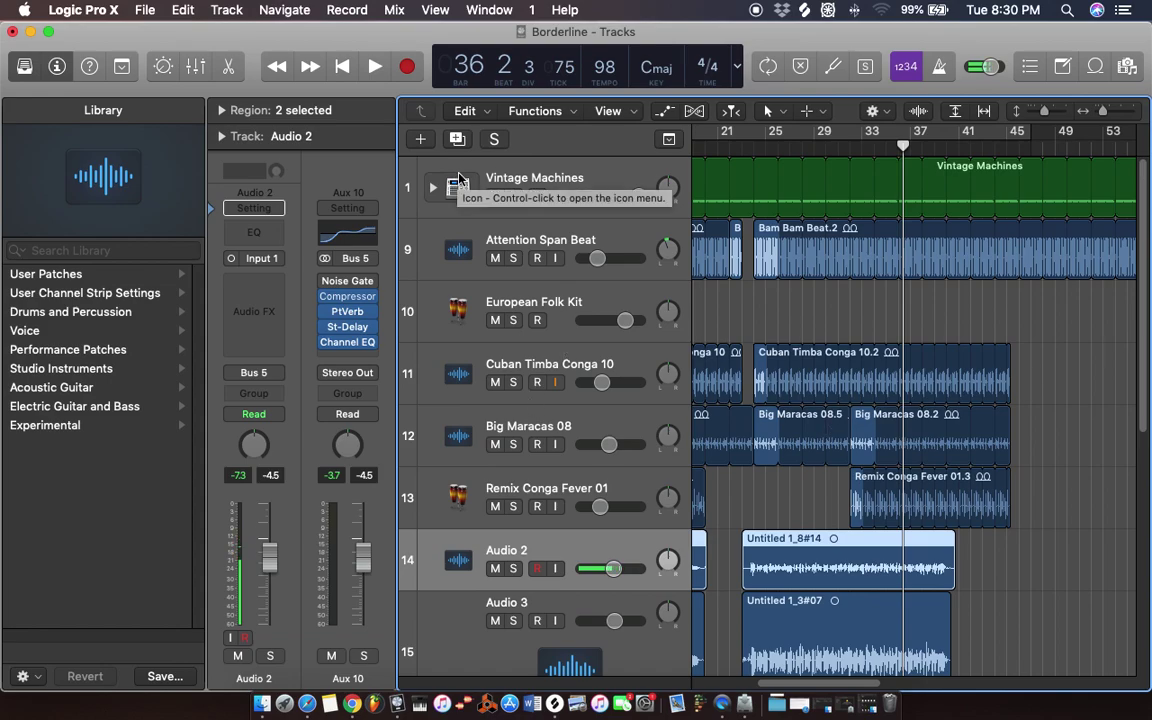
right_click(725, 706)
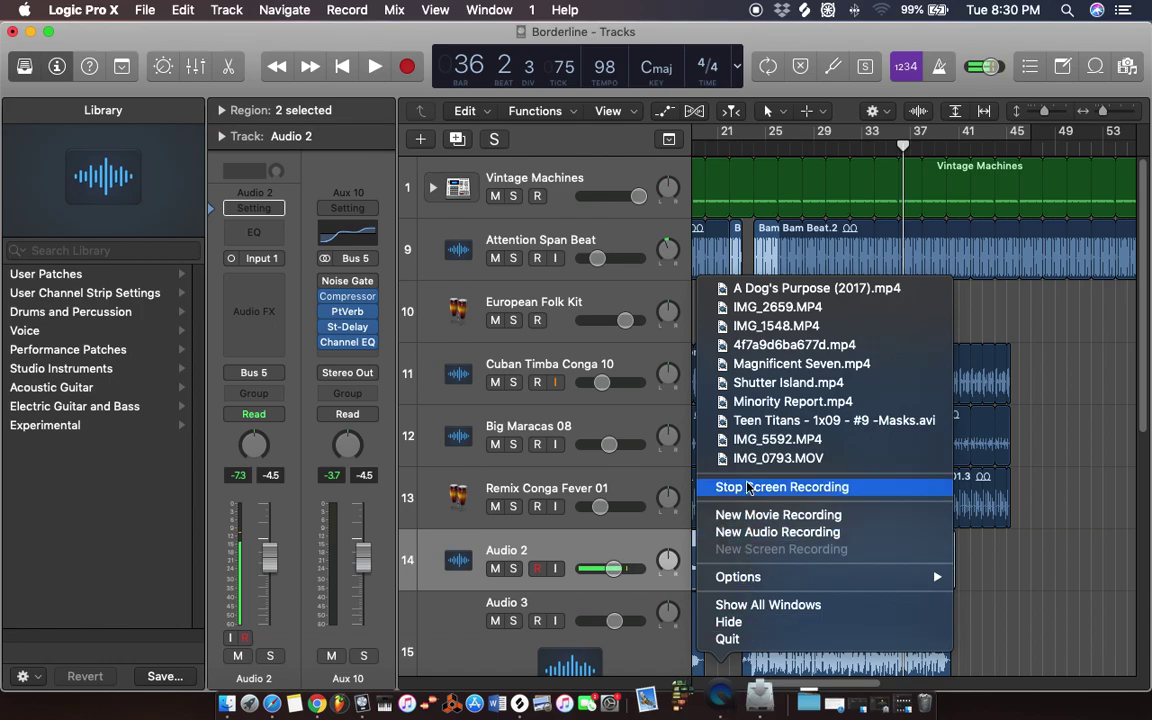